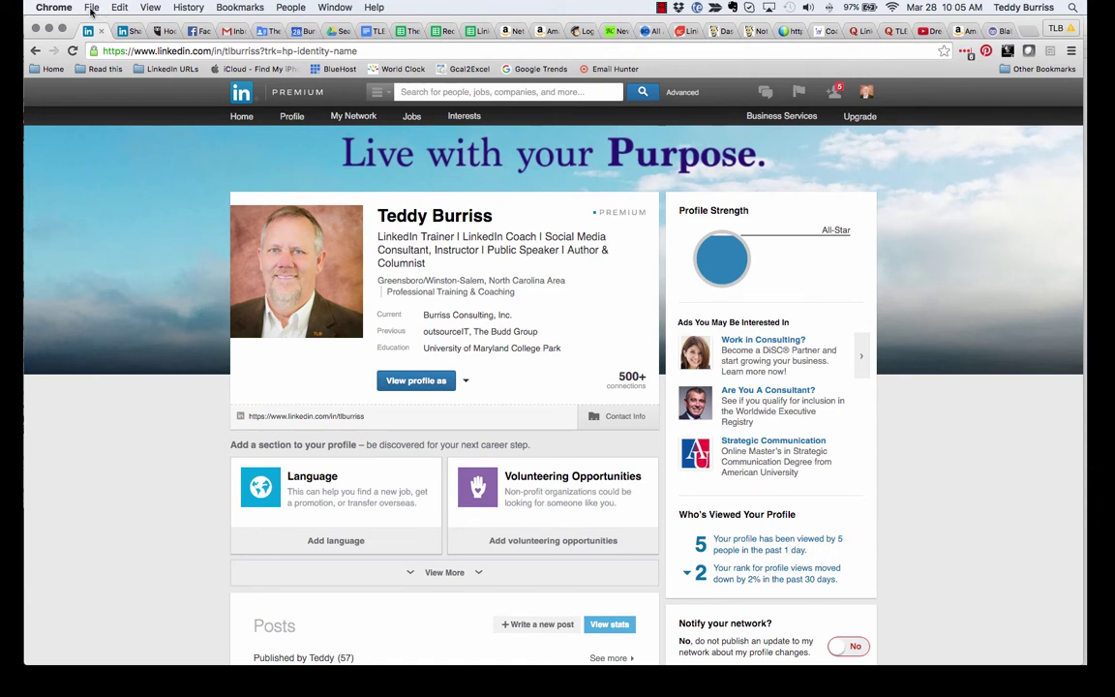
# Switch to the SlideShare site and log in with the LinkedIn account
pyautogui.click(123, 31)
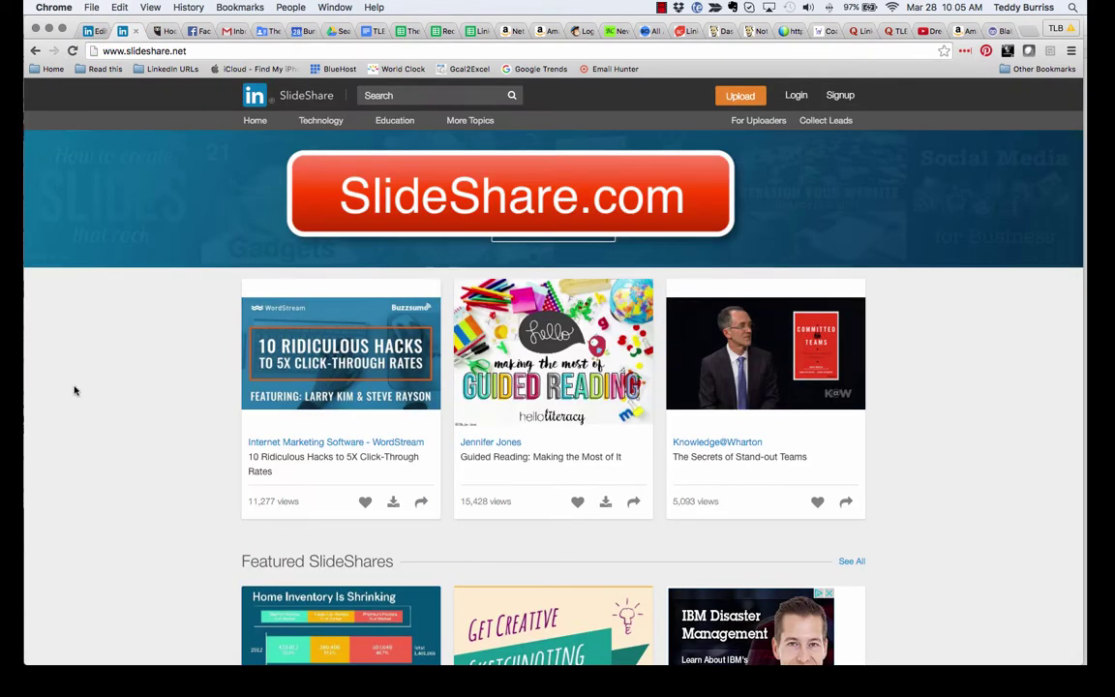
pyautogui.click(796, 96)
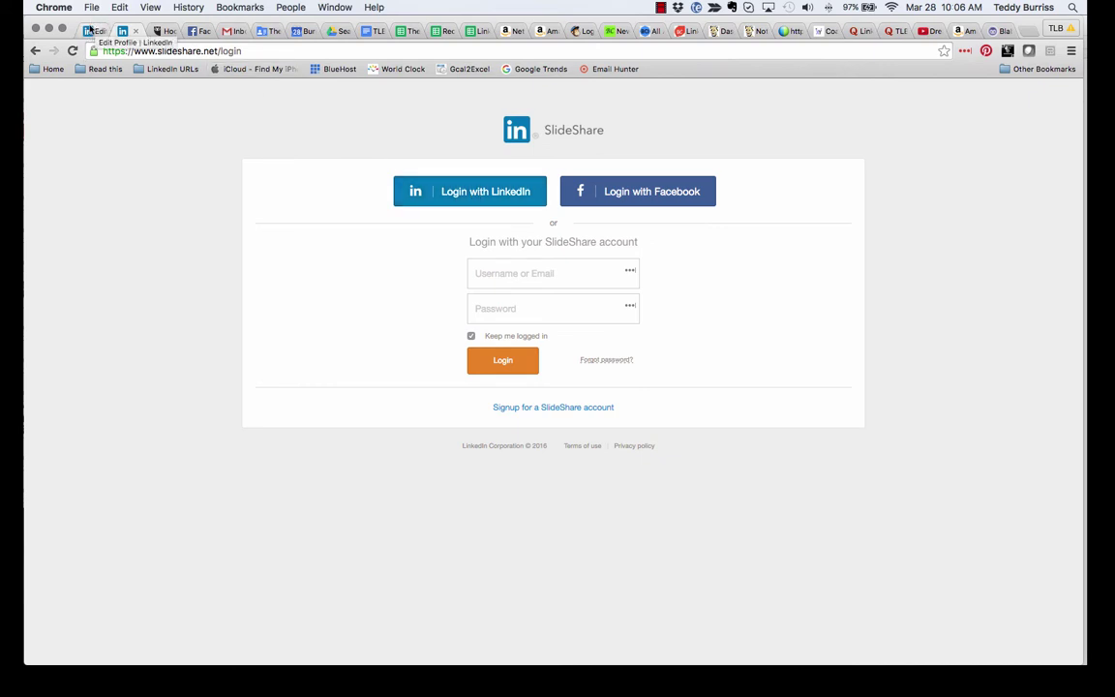
pyautogui.click(468, 190)
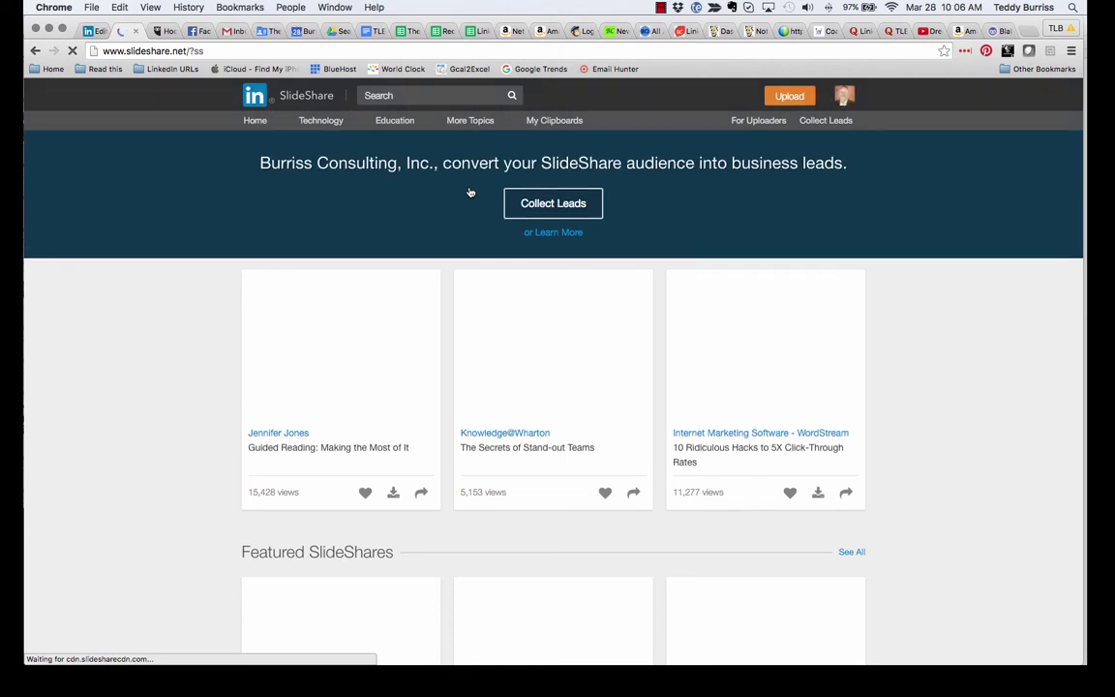
# Open the account's My Uploads page and look through the existing presentations
pyautogui.click(843, 96)
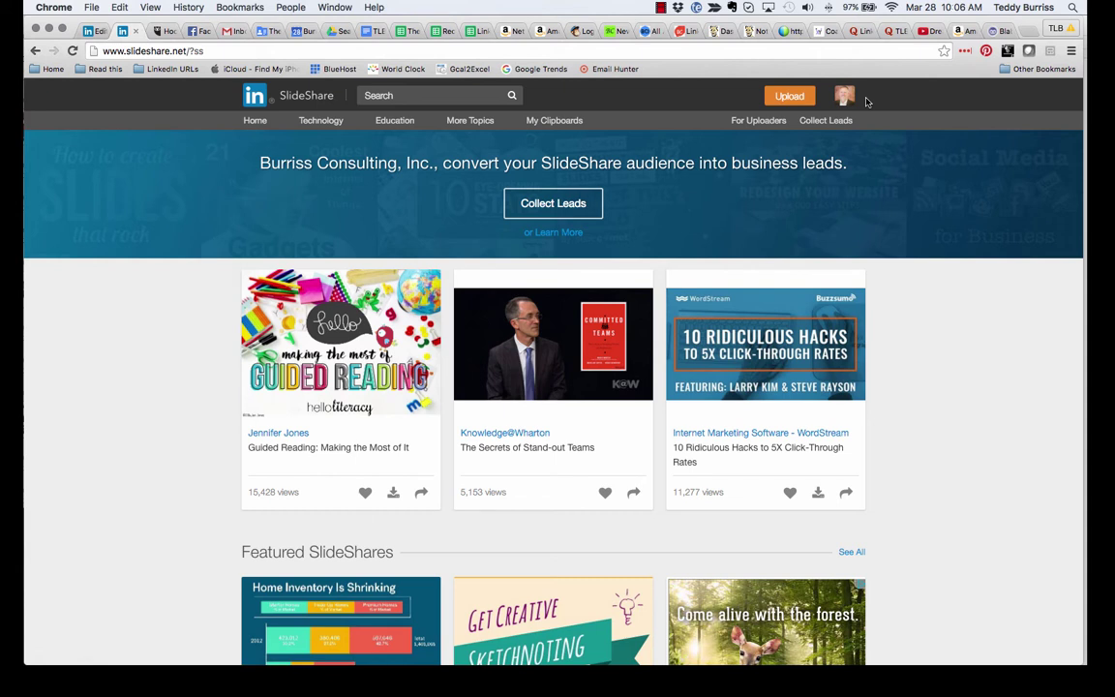
pyautogui.moveTo(844, 98)
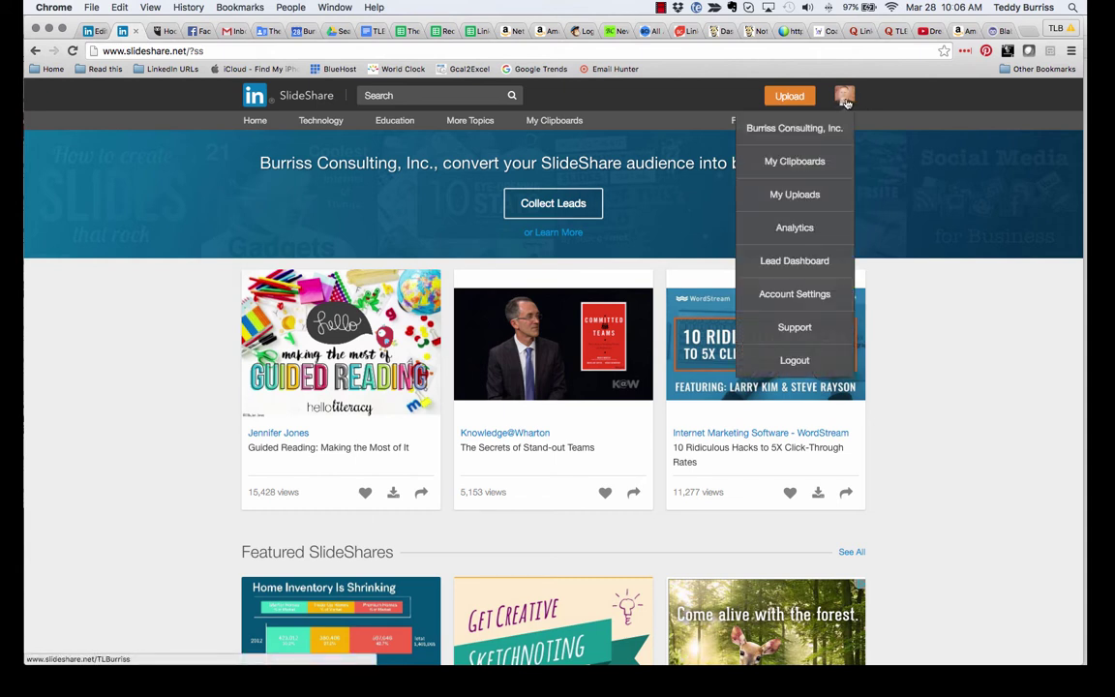
pyautogui.click(793, 195)
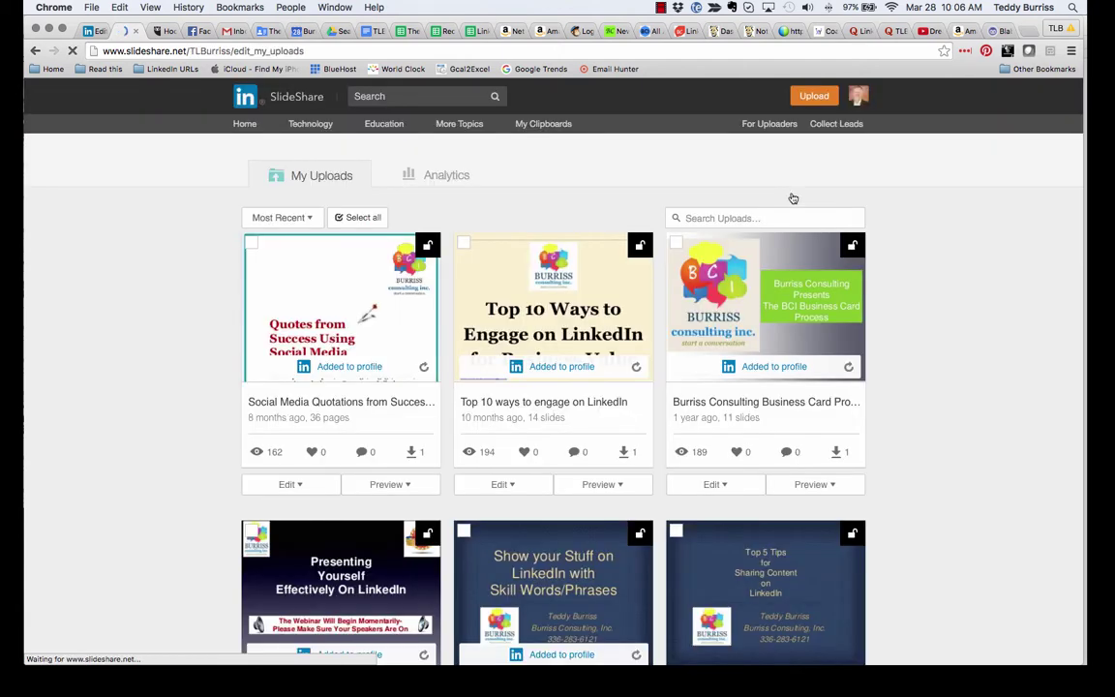
pyautogui.scroll(-2, 452, 386)
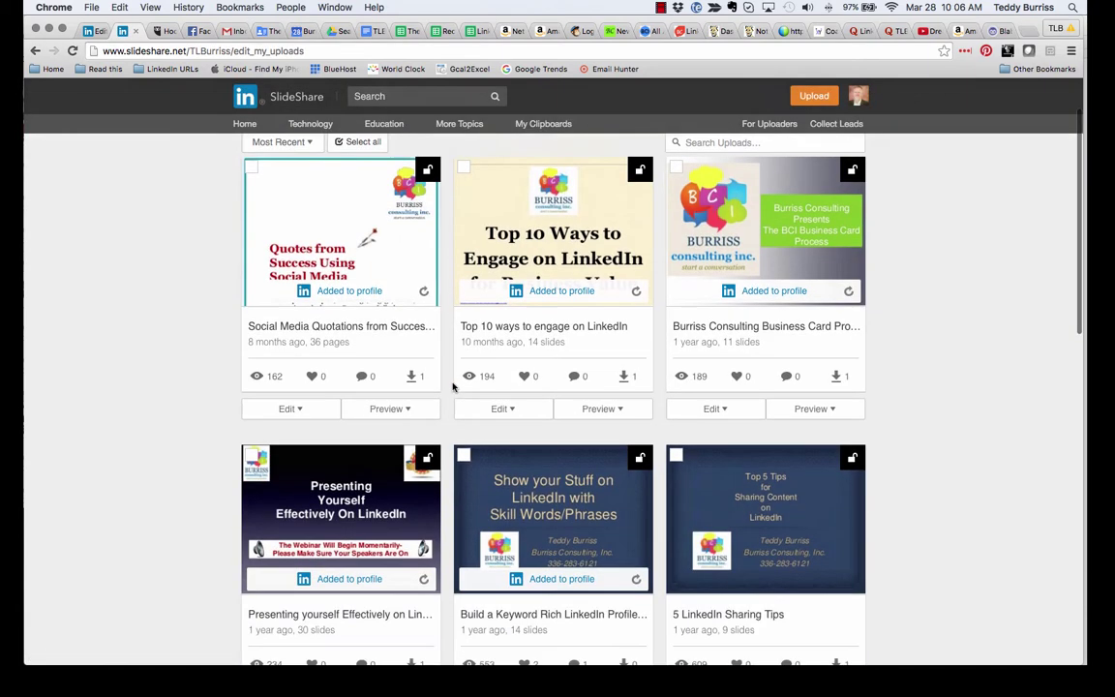
pyautogui.scroll(-5, 452, 386)
pyautogui.scroll(6, 452, 386)
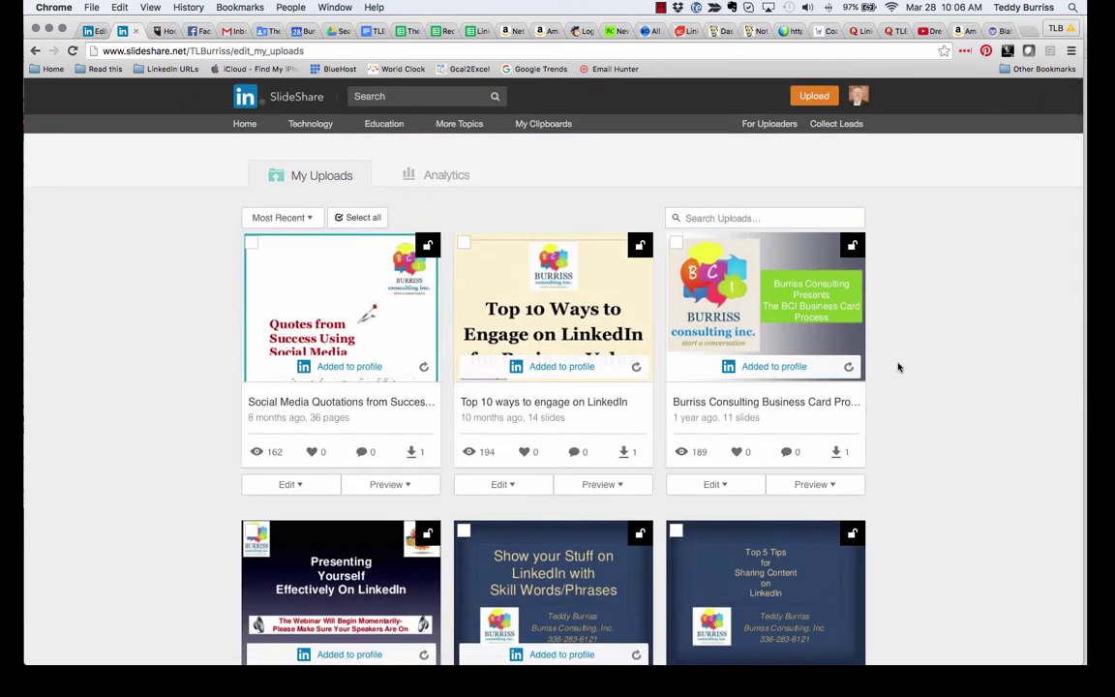
# Start a new SlideShare upload with the 2016 BIO PDF from the BCI Documents folder
pyautogui.click(809, 96)
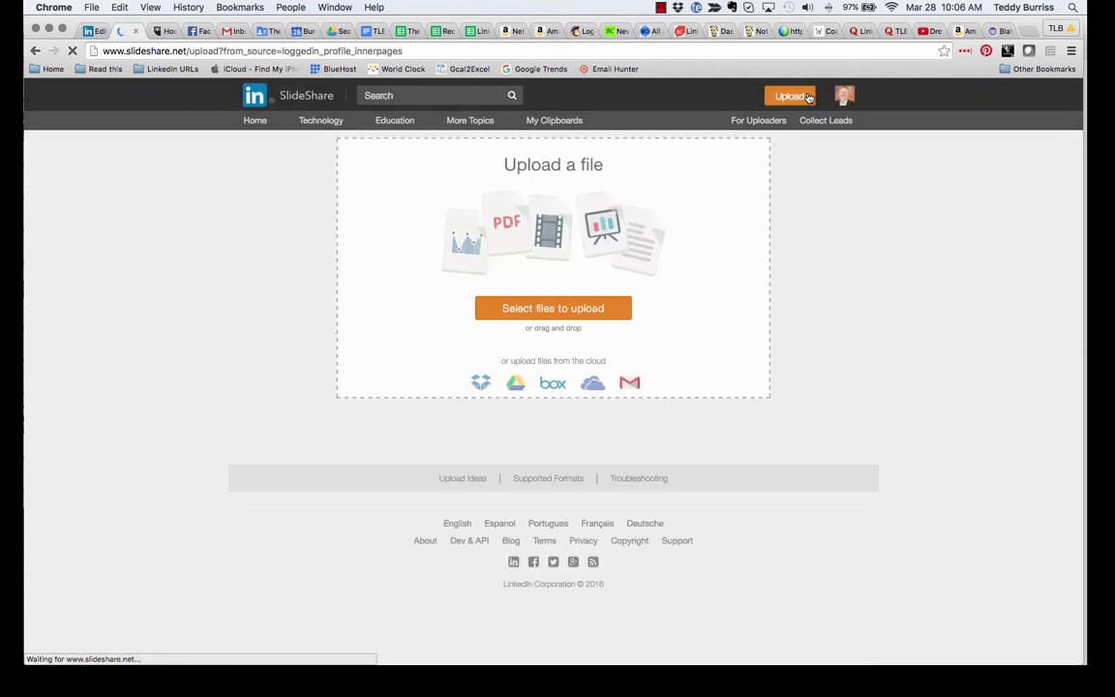
pyautogui.click(537, 364)
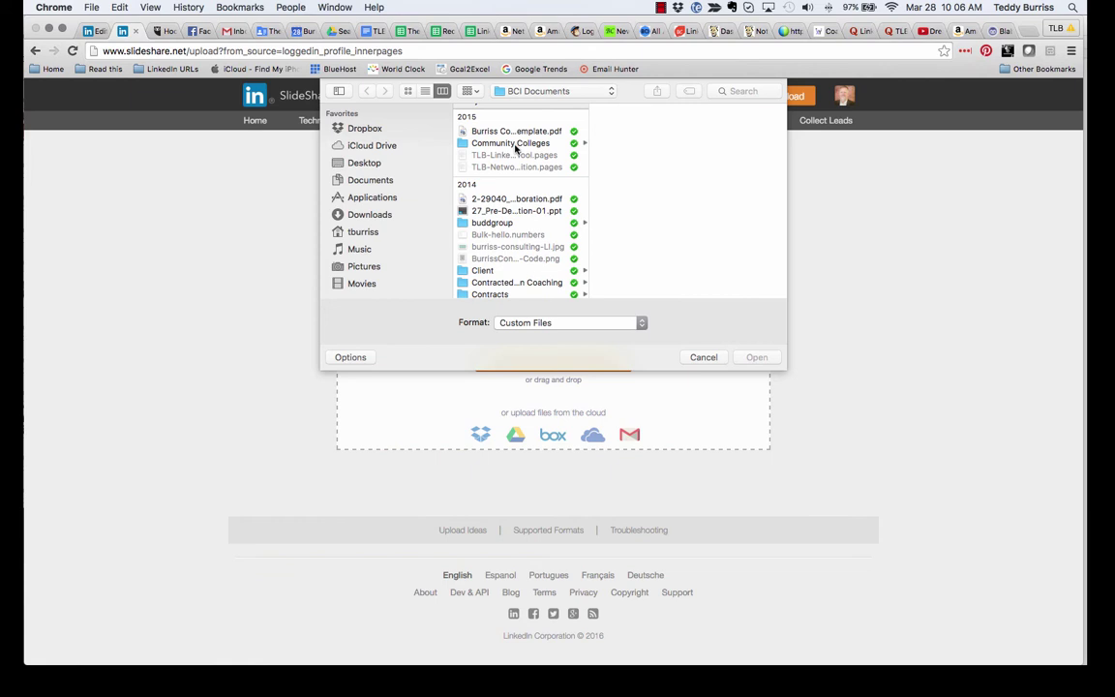
pyautogui.scroll(2, 510, 209)
pyautogui.click(497, 127)
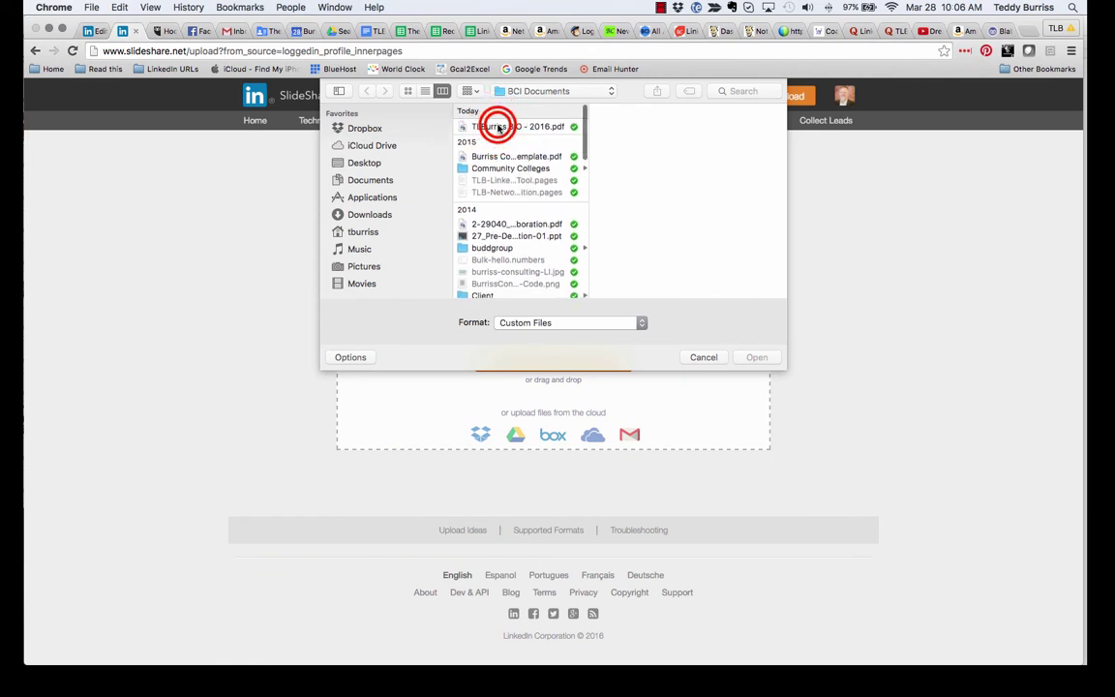
pyautogui.doubleClick(497, 127)
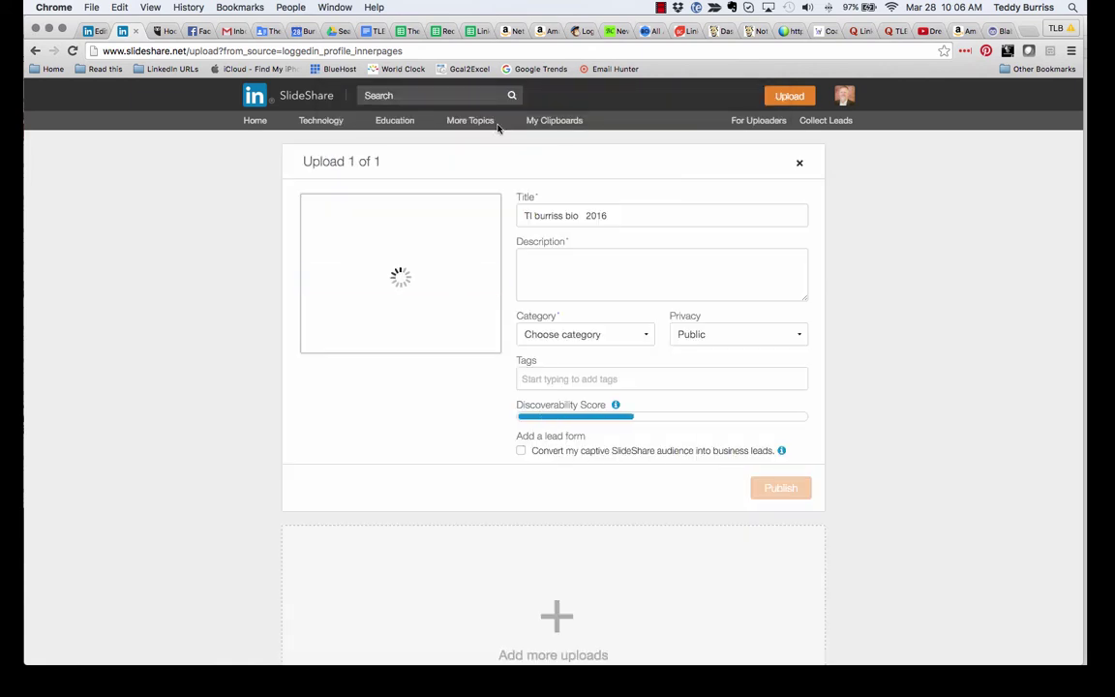
# Title the upload with the speaker's full name plus "BIO - 2016" and describe it as the professional BIO used during LinkedIn Speeches and Seminars
pyautogui.click(619, 214)
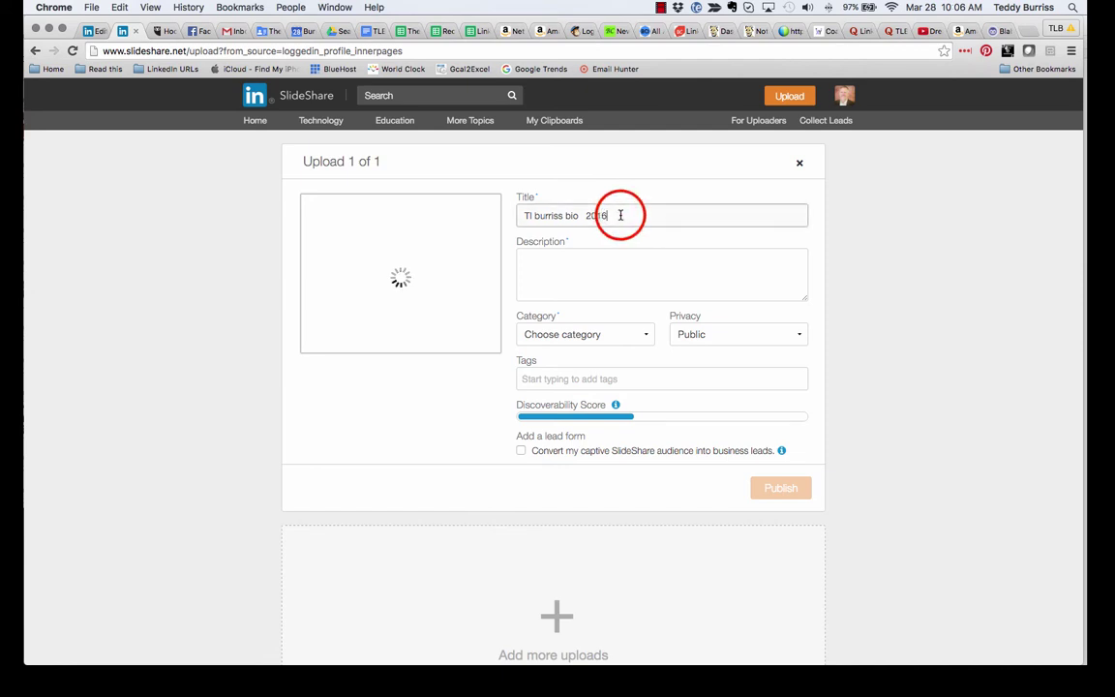
pyautogui.moveTo(620, 215); pyautogui.dragTo(510, 211)
pyautogui.write('Teddy Burriss BIO - 201')
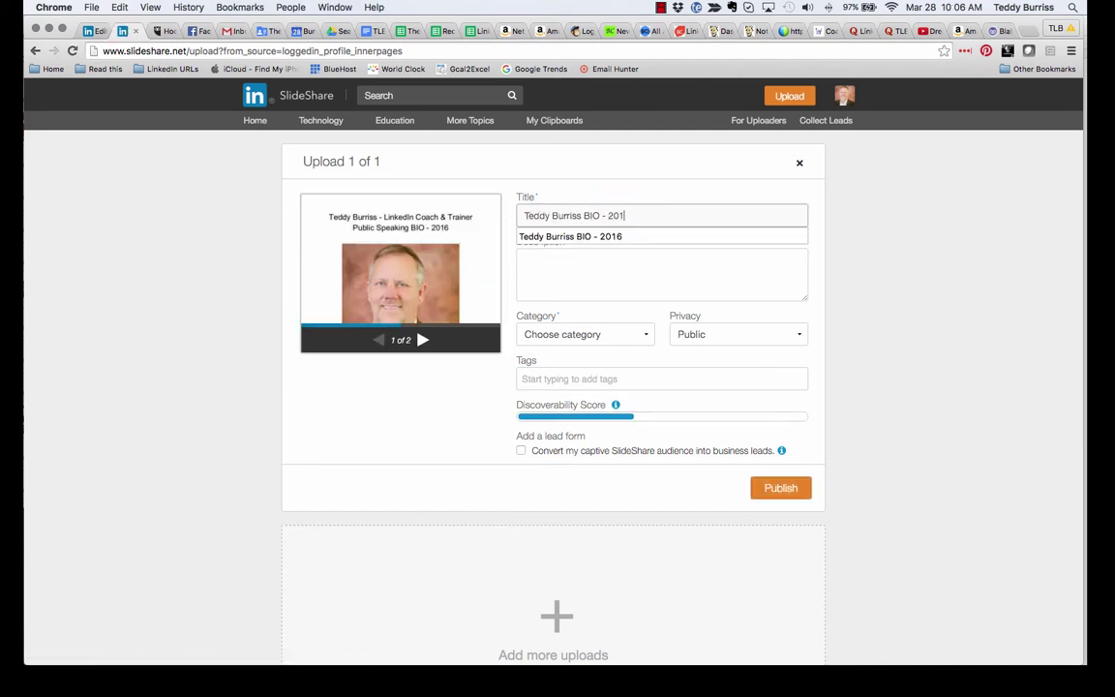
pyautogui.write('6')
pyautogui.press('Tab')
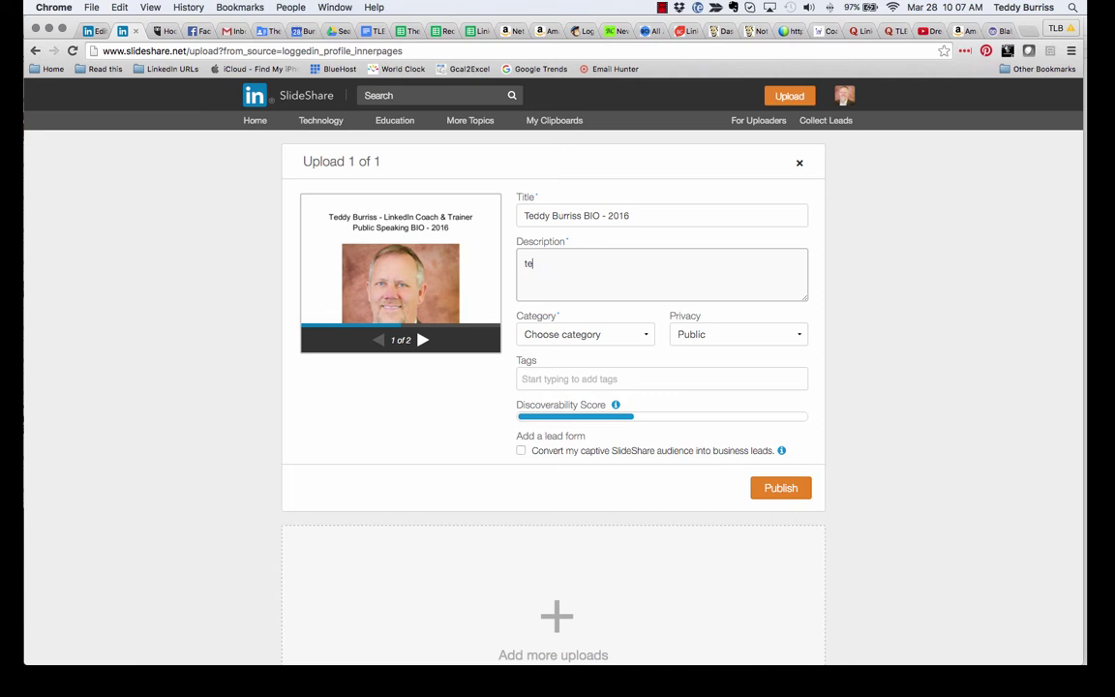
pyautogui.write('Teddy Burriss, LinkedIn Coach & Trainer, Public Speaker. This is my professional BIO used during my LinkedIn Speeches and Seminars.')
# Set the upload's category to Presentations & Public Speaking and keep its privacy Public
pyautogui.click(580, 334)
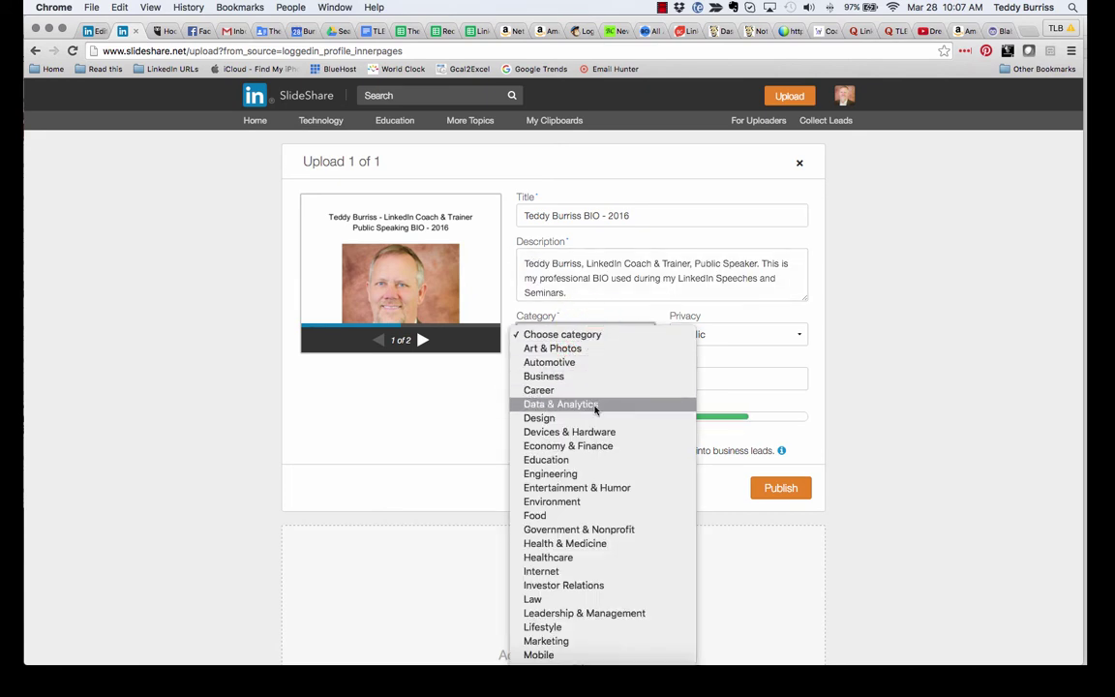
pyautogui.scroll(-3, 597, 623)
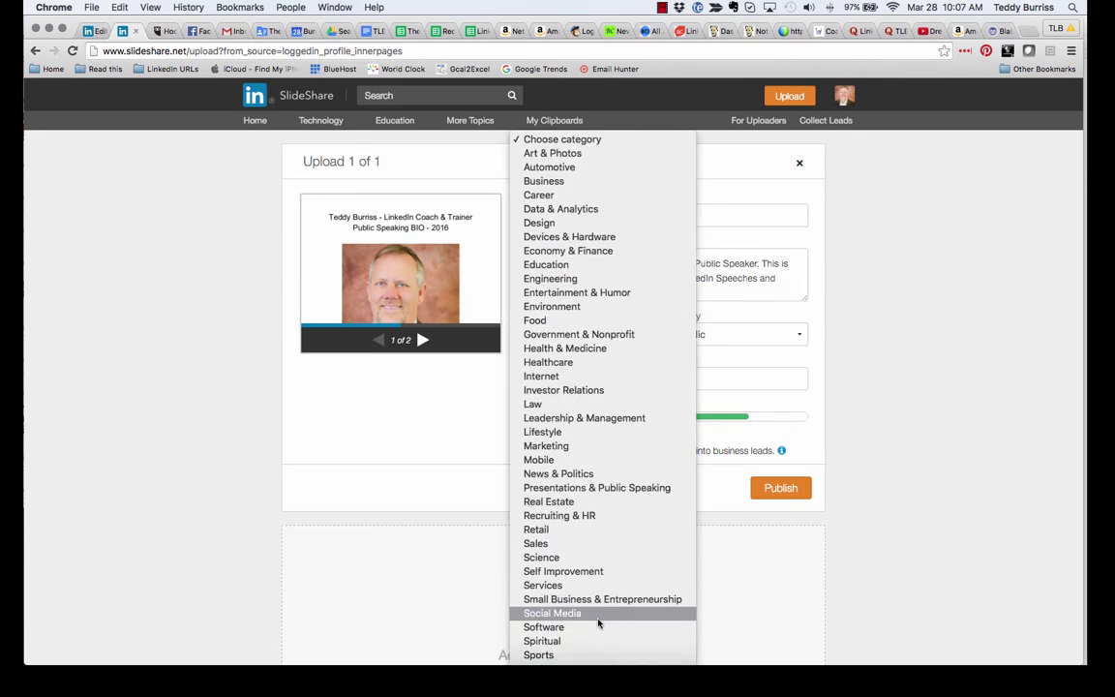
pyautogui.click(609, 489)
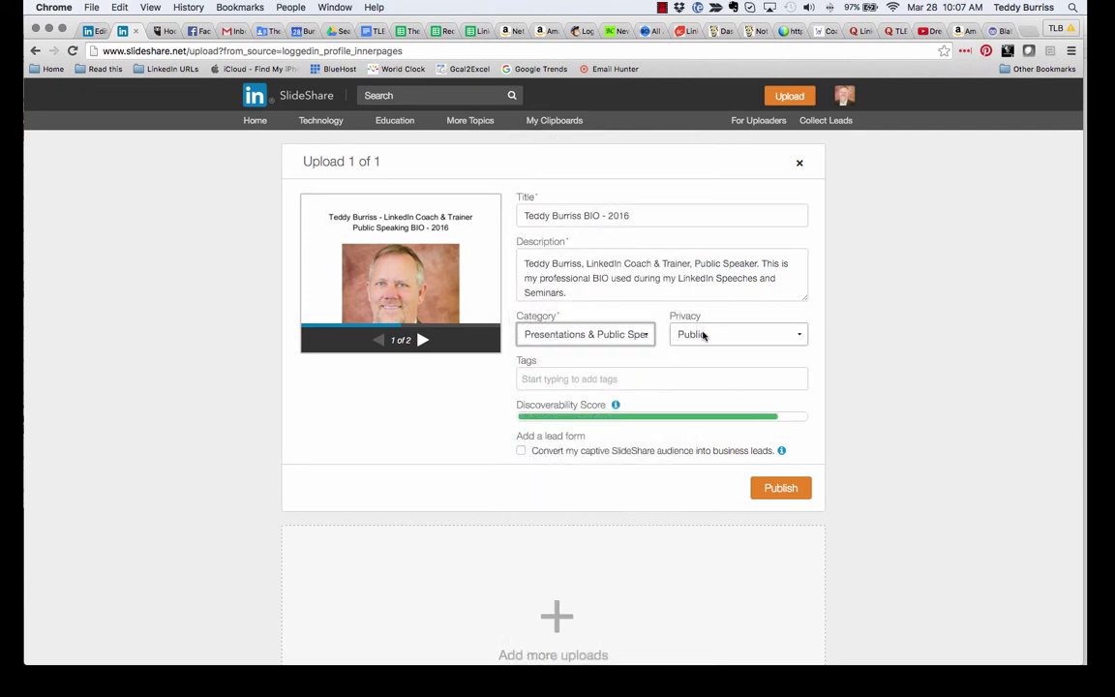
pyautogui.click(704, 335)
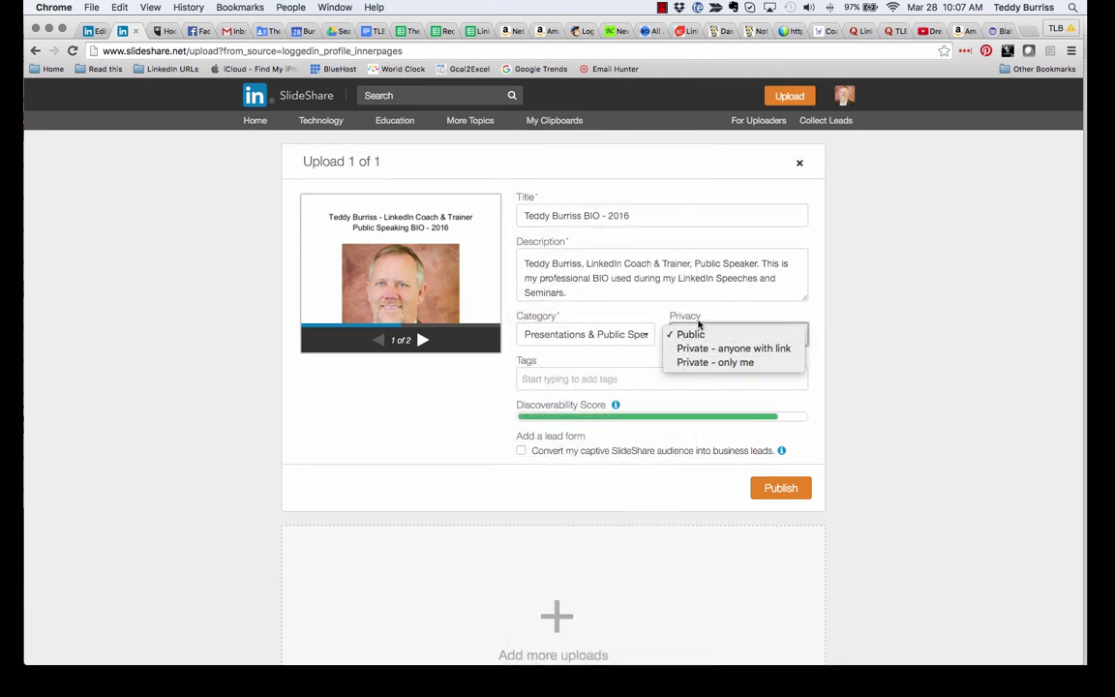
pyautogui.click(689, 335)
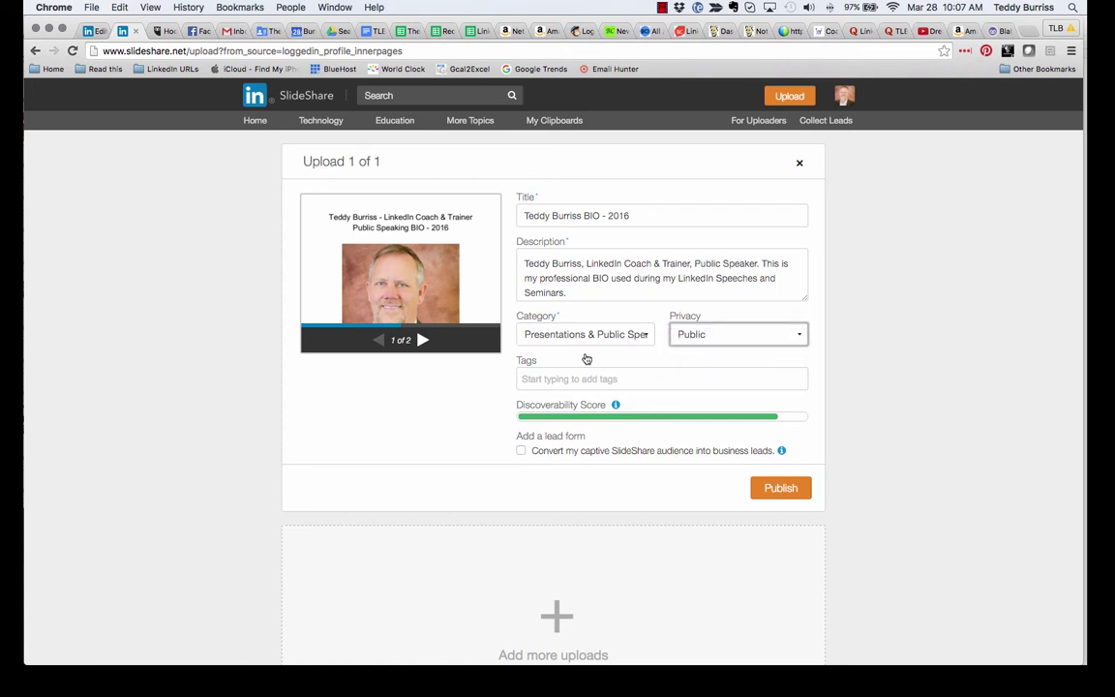
# Tag the upload with the speaker's name and username, linkedin, coaching, trainer, coach and public speaker, and publish it
pyautogui.click(569, 379)
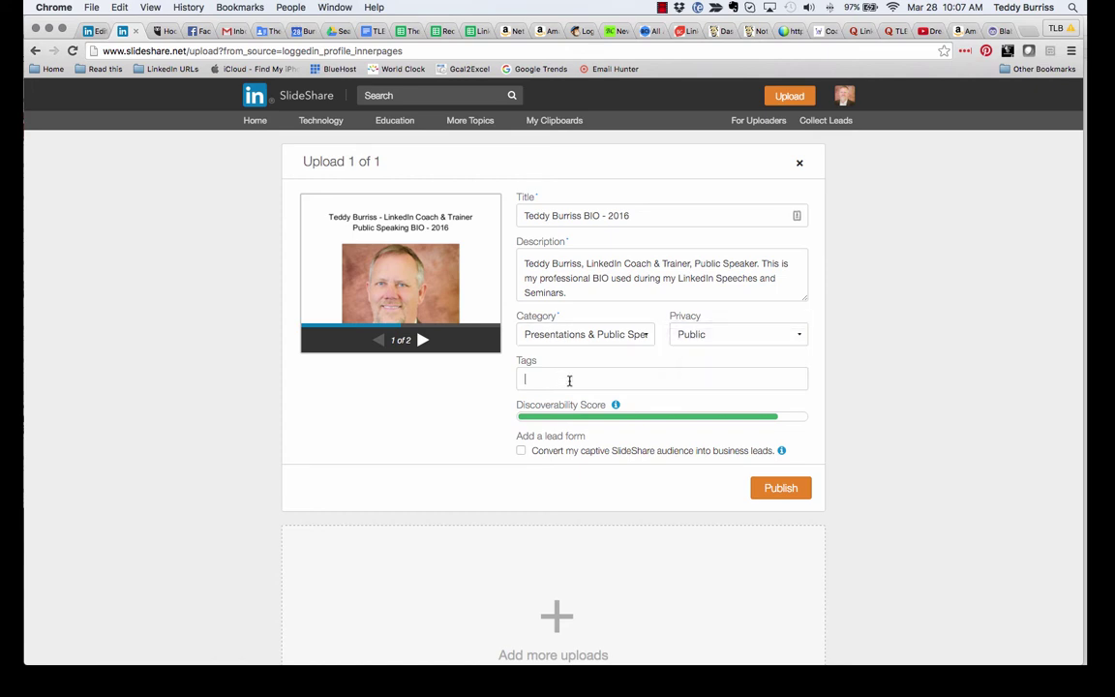
pyautogui.write('teddy burriss, tlburriss, linkedin, coaching, trainer, coach, Public Speaker')
pyautogui.press('Return')
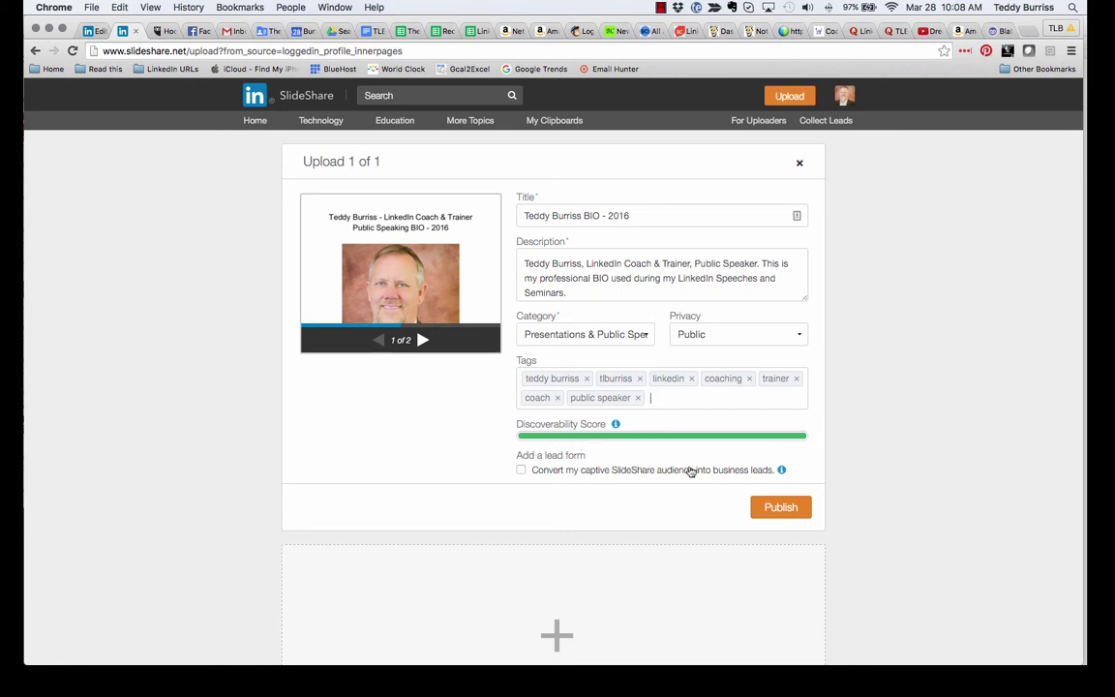
pyautogui.click(774, 510)
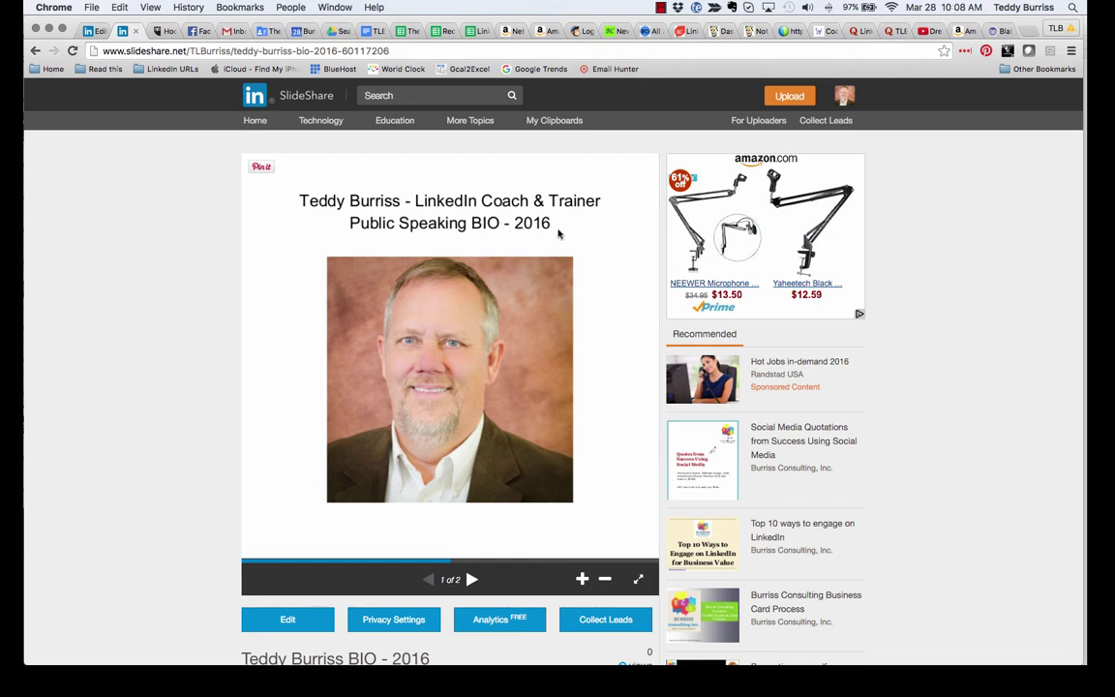
# Page through both pages of the published BIO document to check its content
pyautogui.click(471, 578)
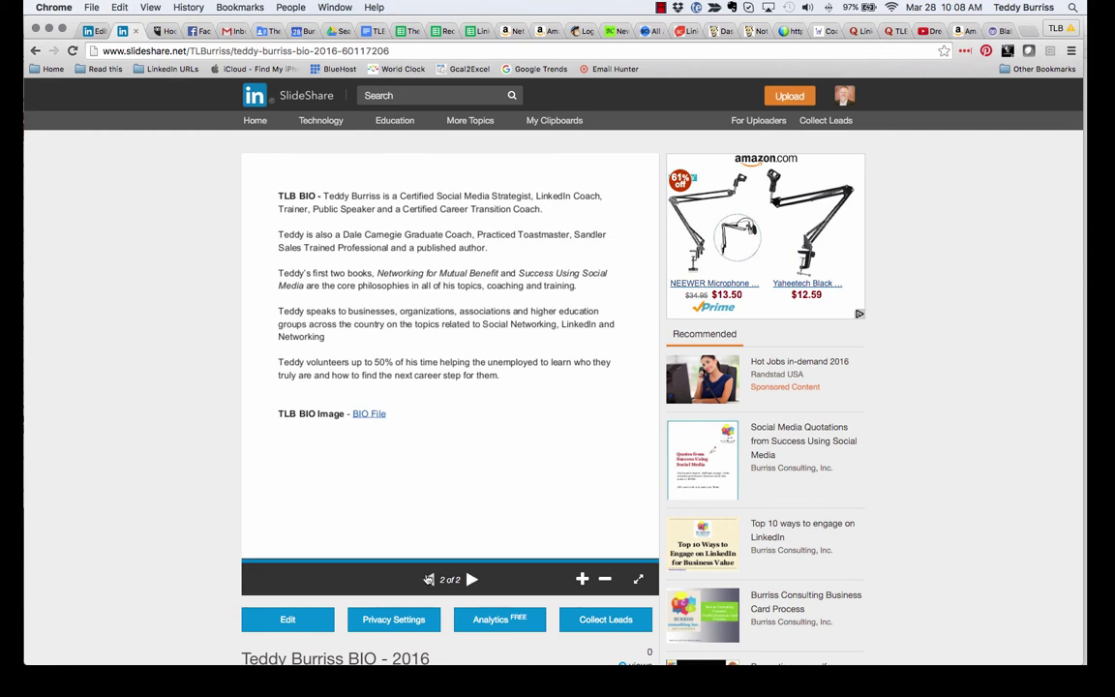
pyautogui.click(426, 579)
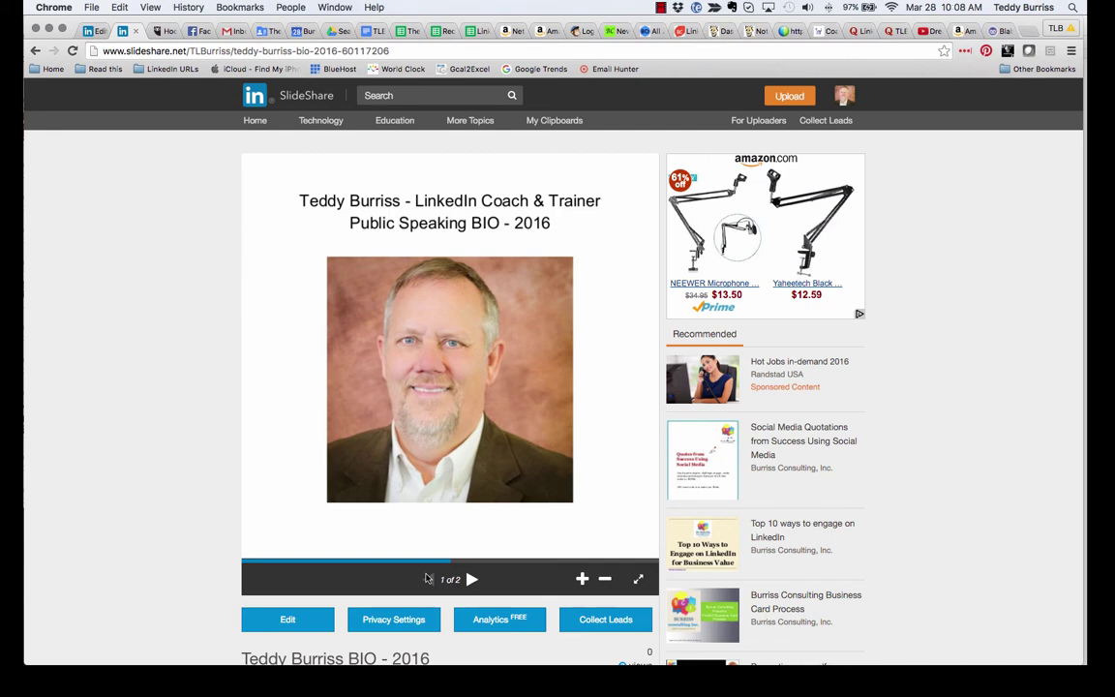
pyautogui.click(471, 578)
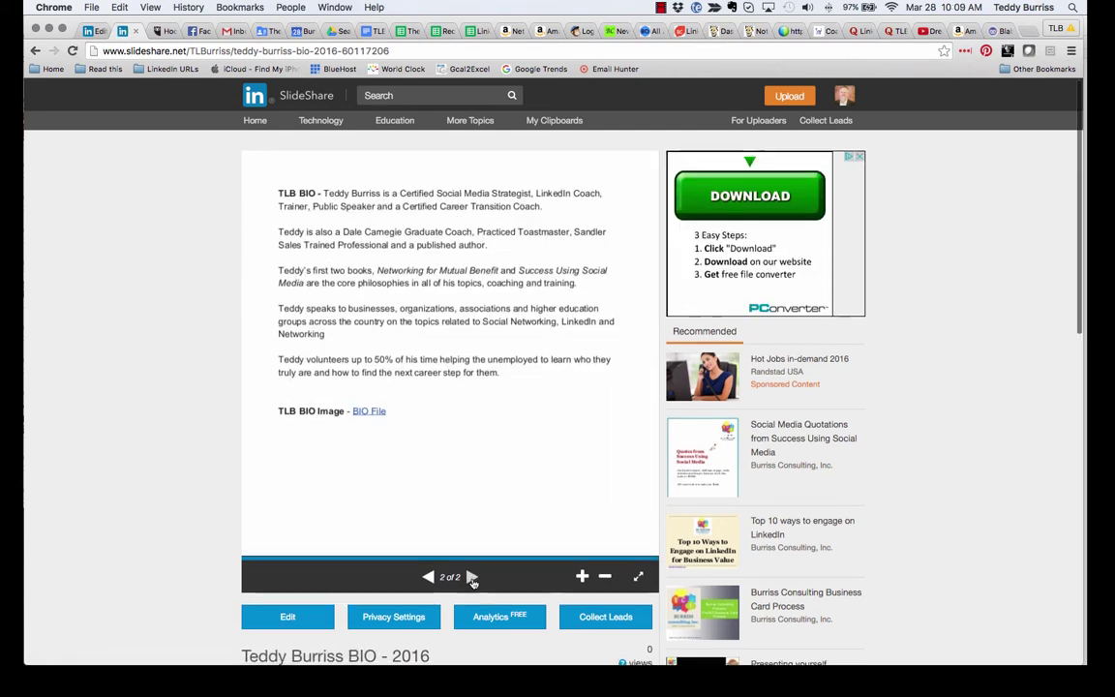
# Open the newly published BIO from My Uploads and select its full web address
pyautogui.click(842, 95)
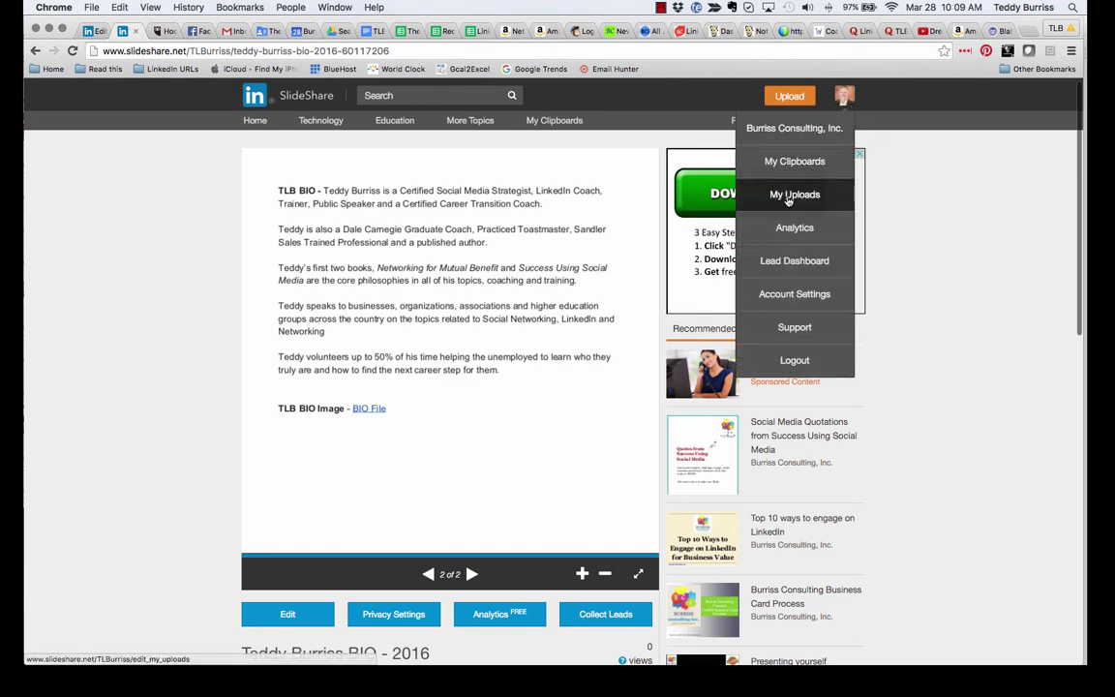
pyautogui.click(788, 196)
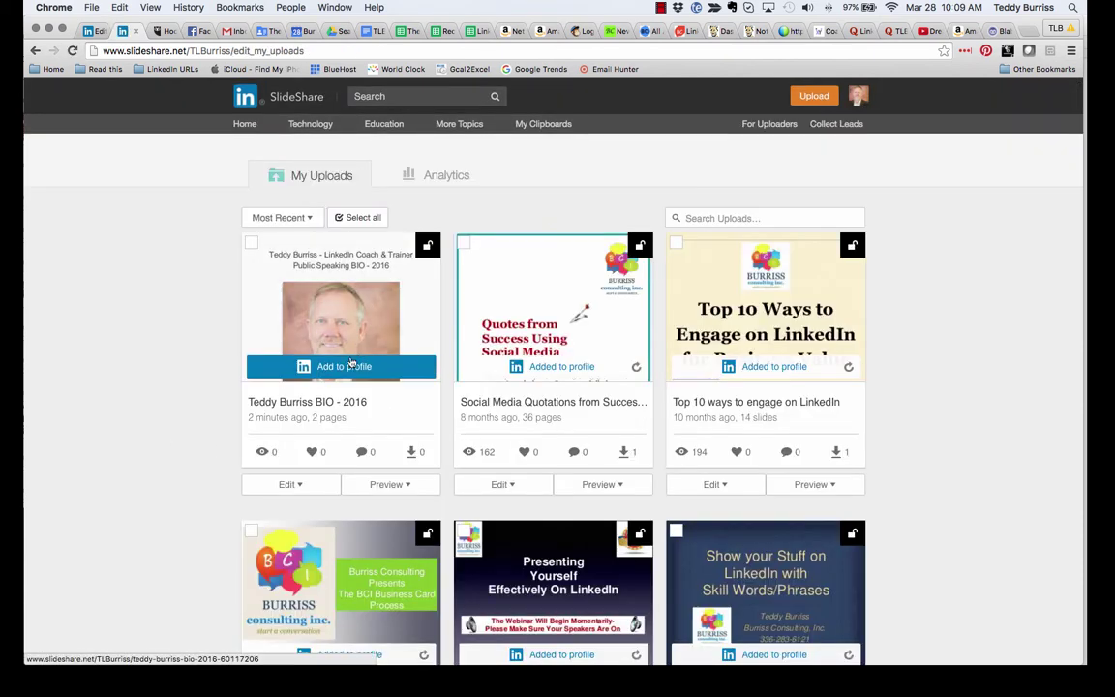
pyautogui.scroll(-2, 368, 338)
pyautogui.scroll(2, 377, 321)
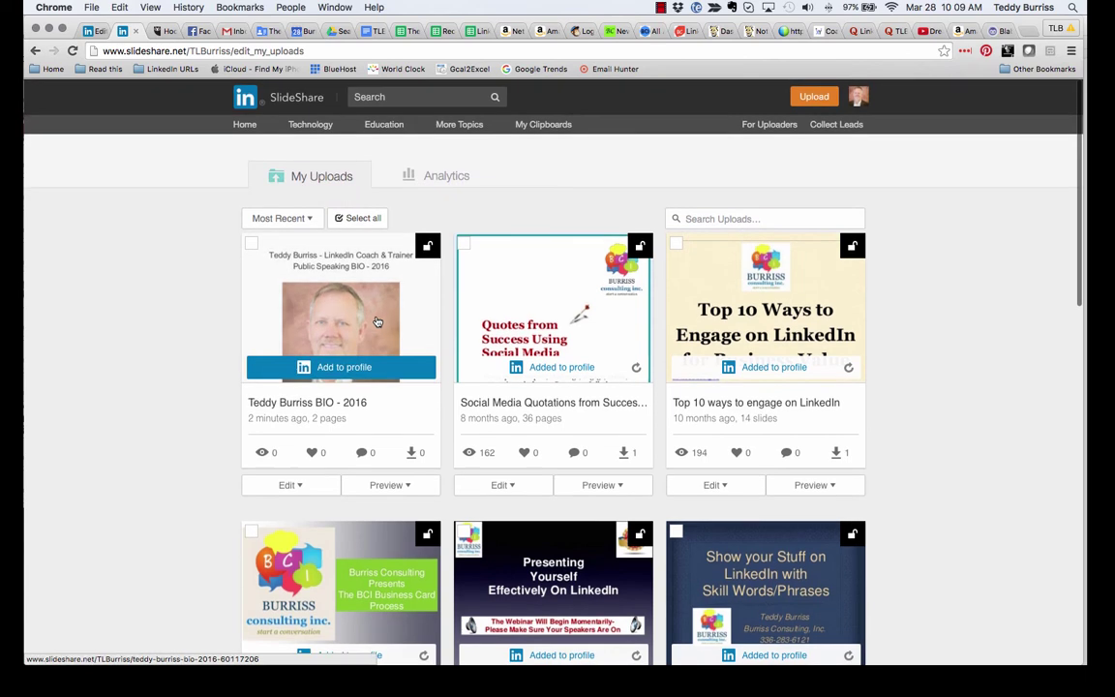
pyautogui.click(382, 282)
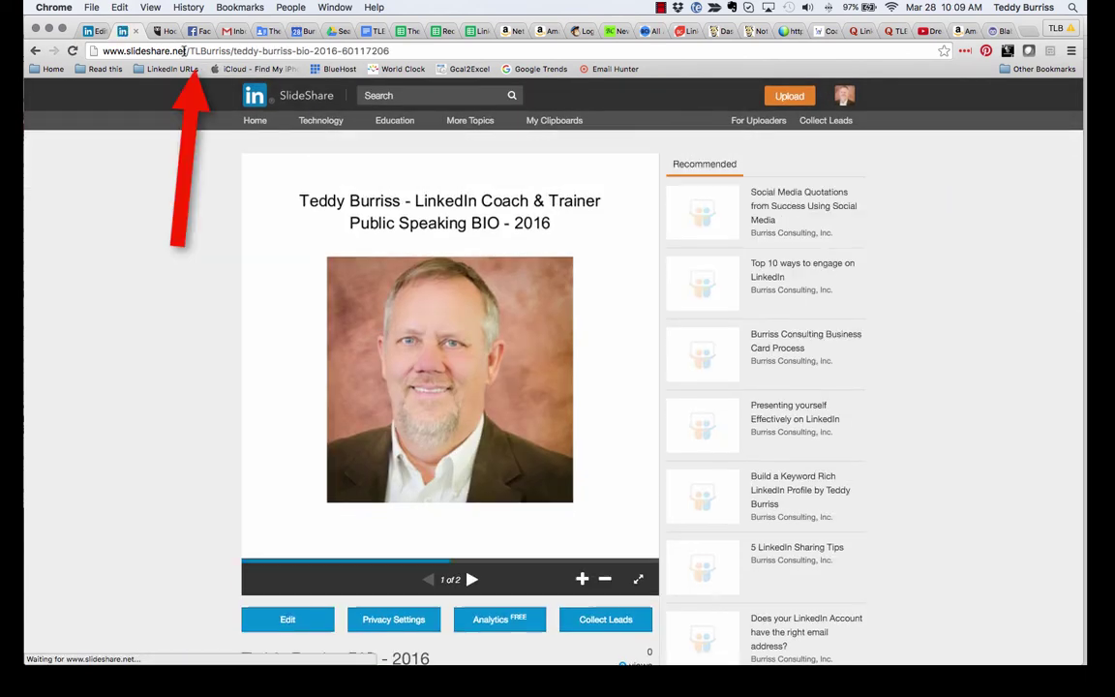
pyautogui.click(403, 51)
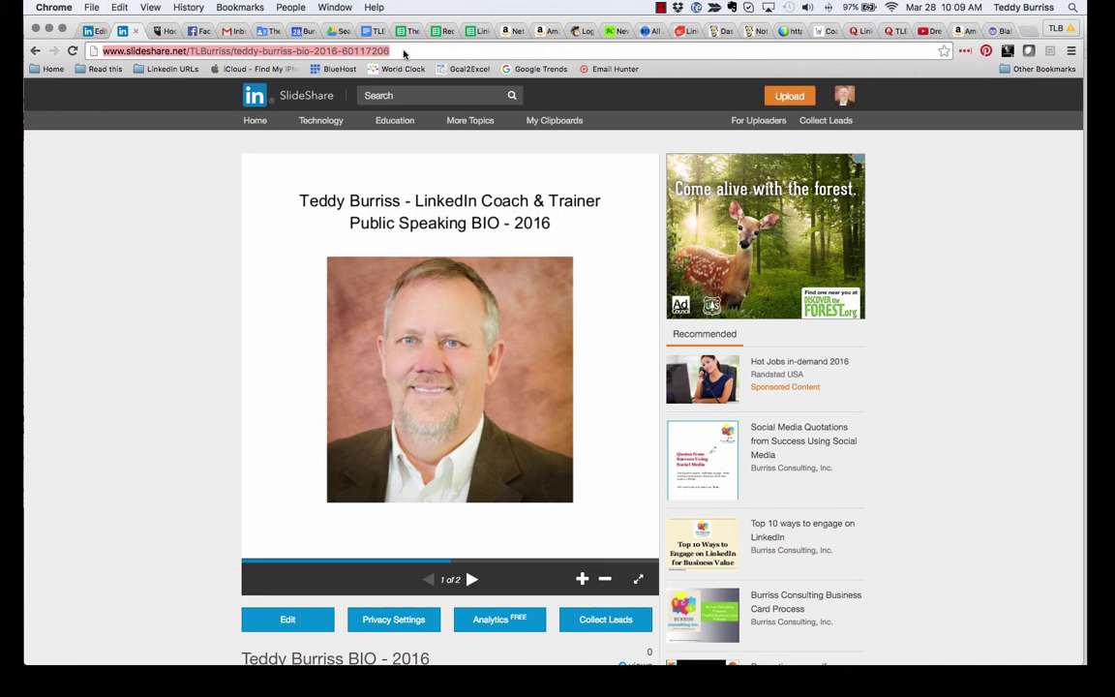
# Switch to the LinkedIn profile and add the copied SlideShare bio link as Summary media, keeping the supplied title and description
pyautogui.click(87, 32)
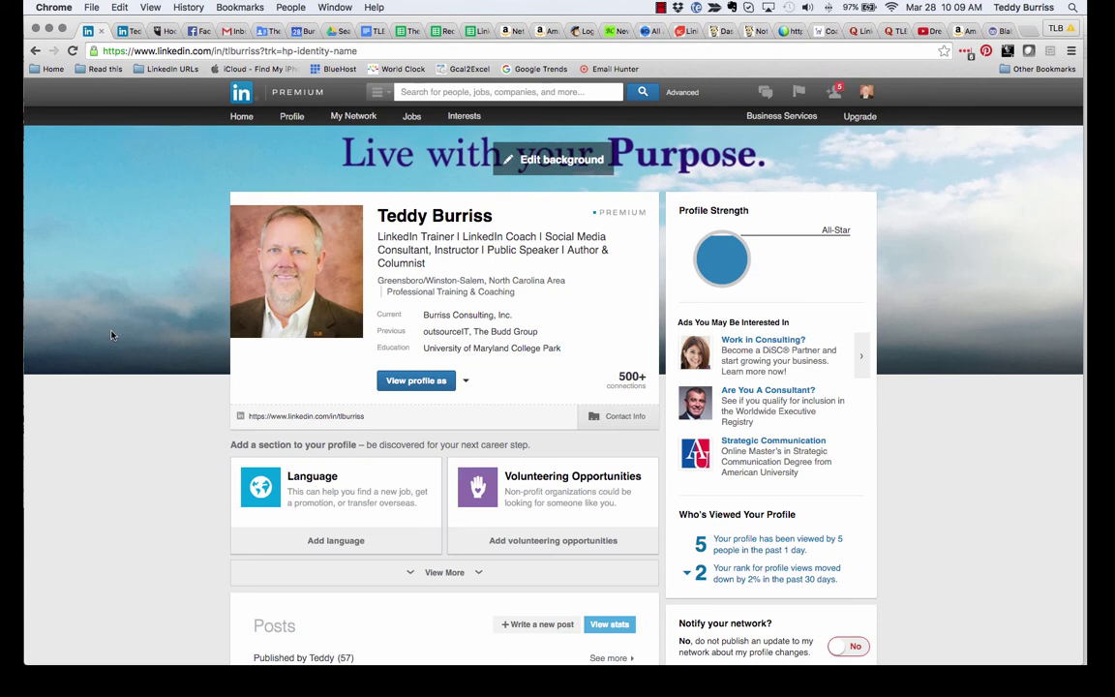
pyautogui.scroll(-5, 145, 433)
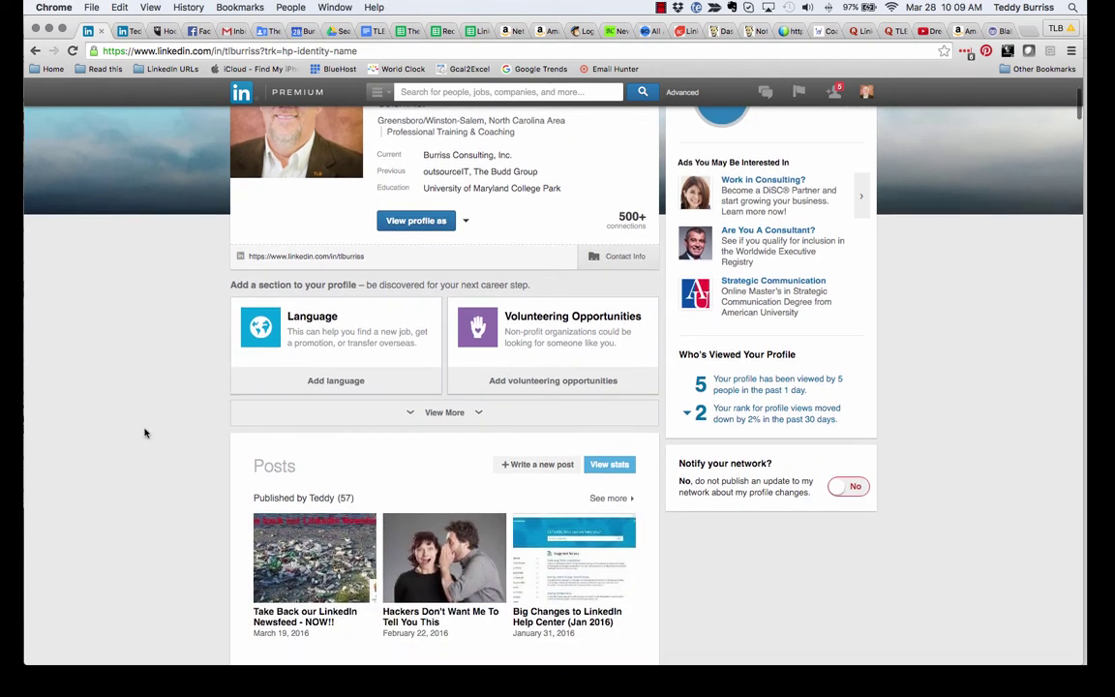
pyautogui.scroll(-3, 145, 433)
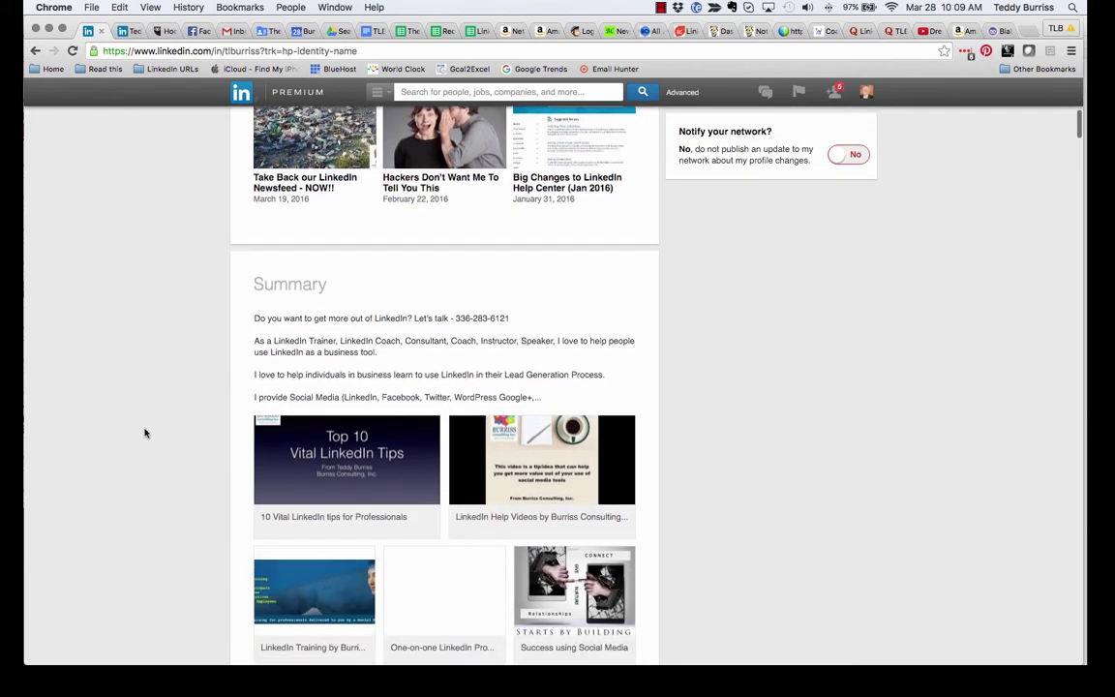
pyautogui.moveTo(588, 197)
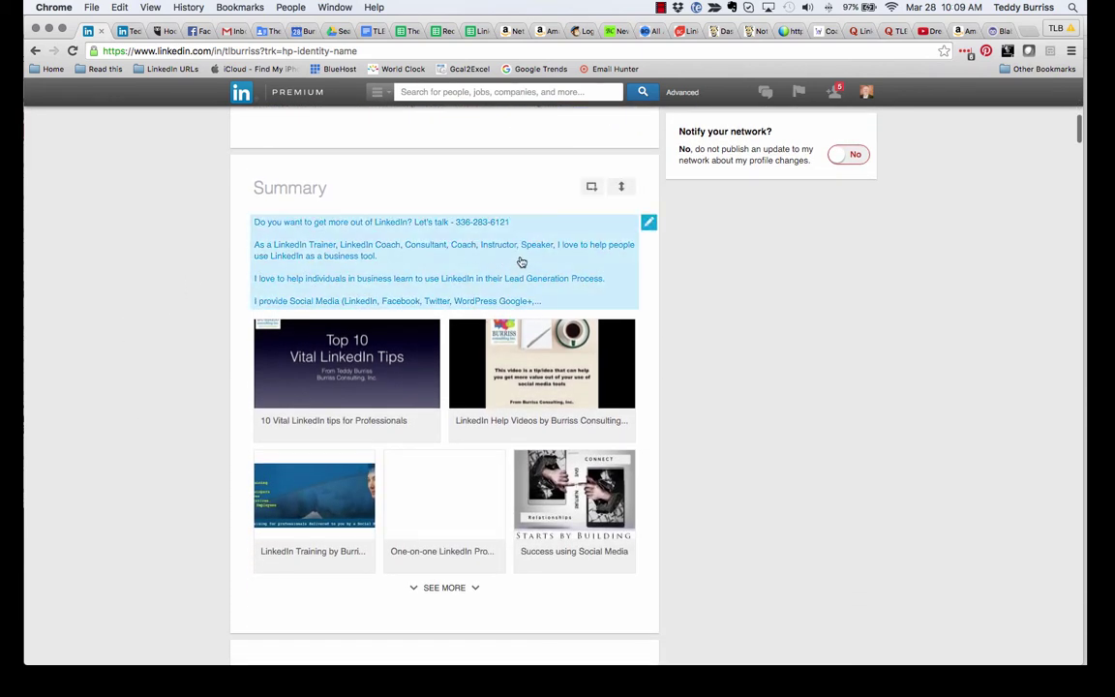
pyautogui.click(590, 194)
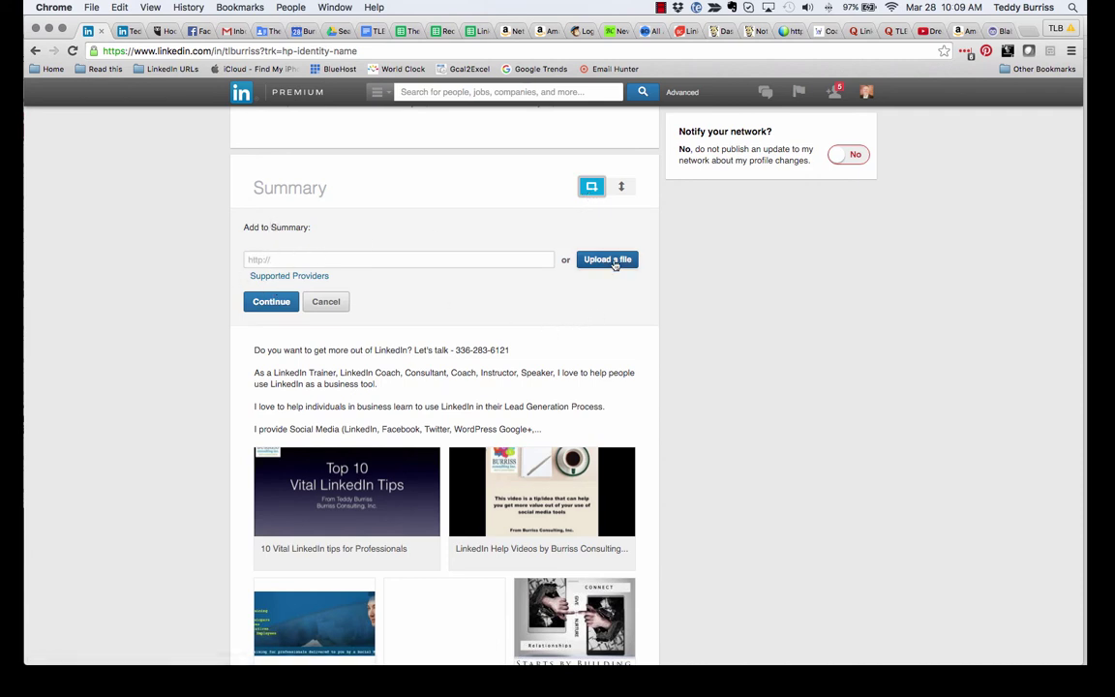
pyautogui.click(291, 259)
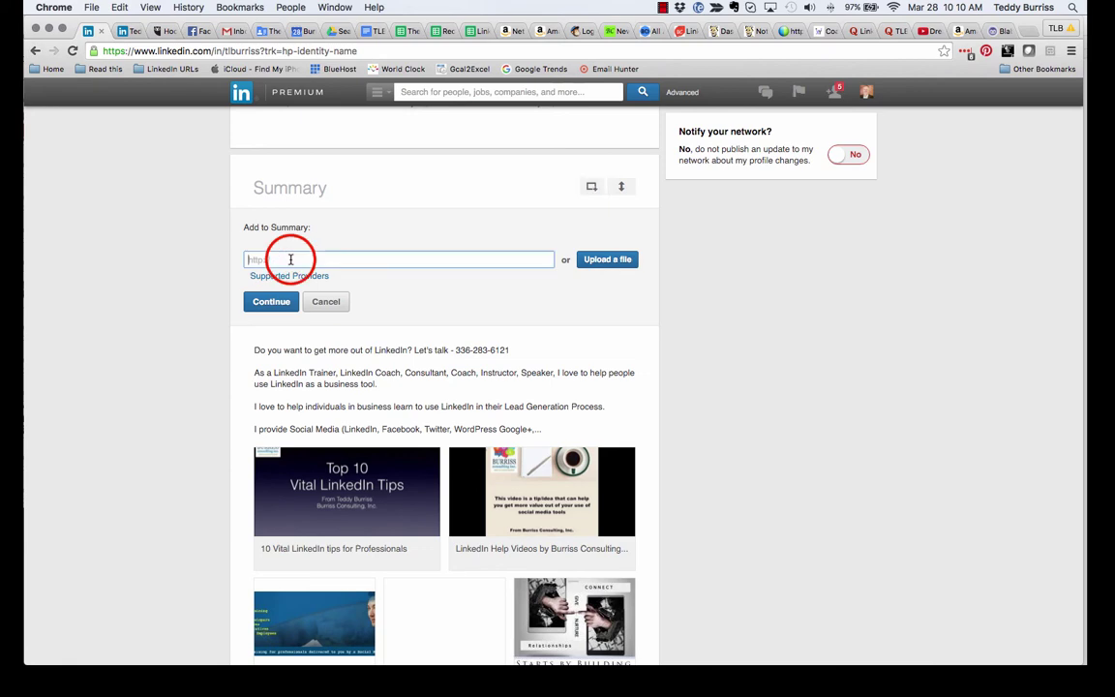
pyautogui.press('super+v')
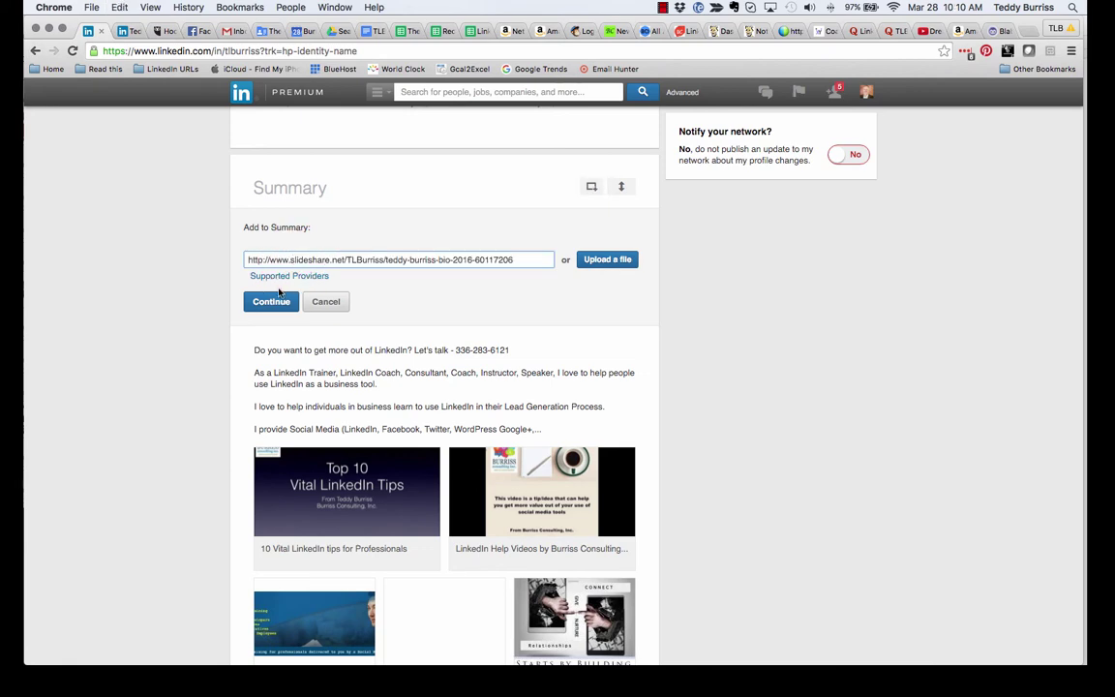
pyautogui.click(272, 302)
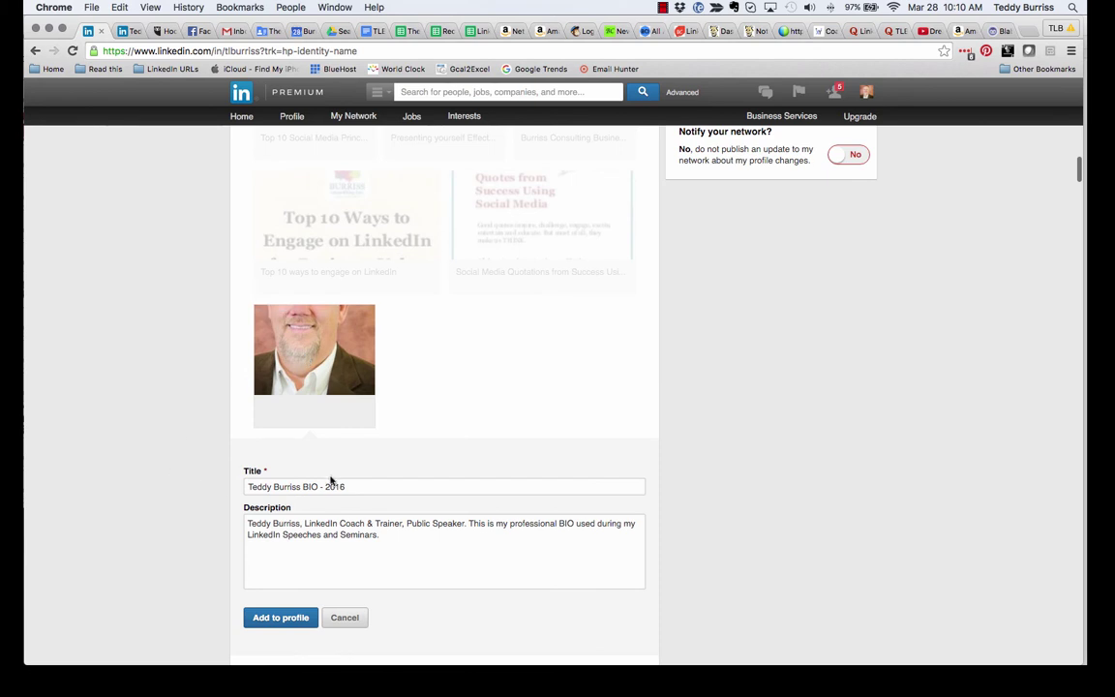
pyautogui.scroll(-3, 320, 455)
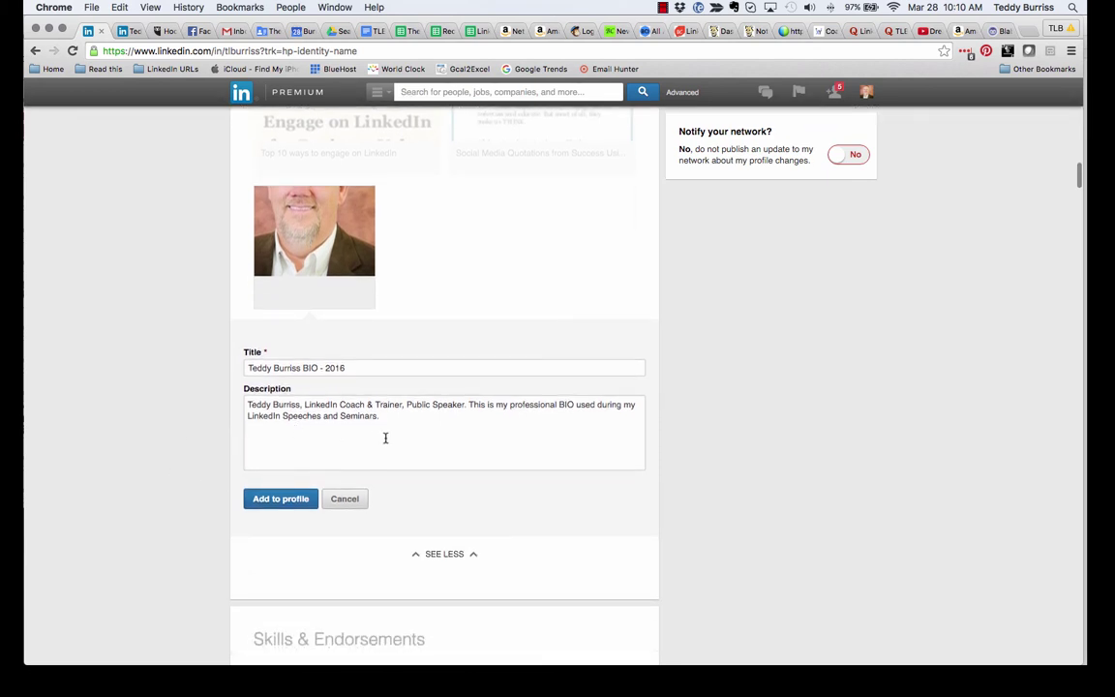
pyautogui.click(282, 499)
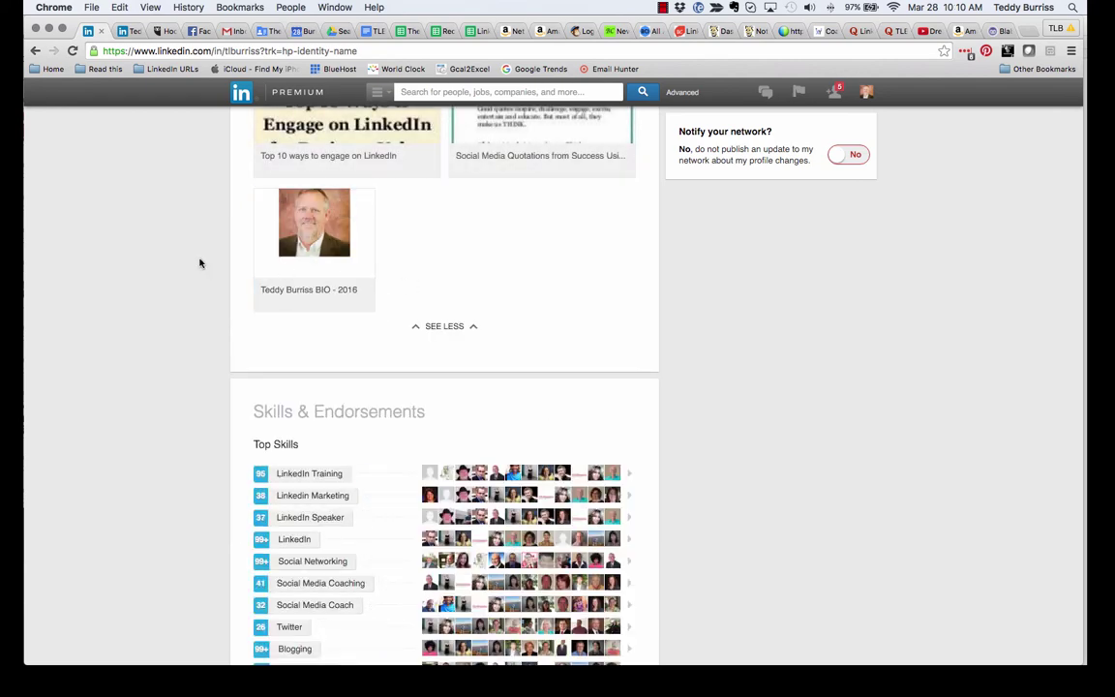
# Preview the profile as connections see it and expand all the media samples in its Summary
pyautogui.scroll(10, 199, 261)
pyautogui.scroll(10, 199, 261)
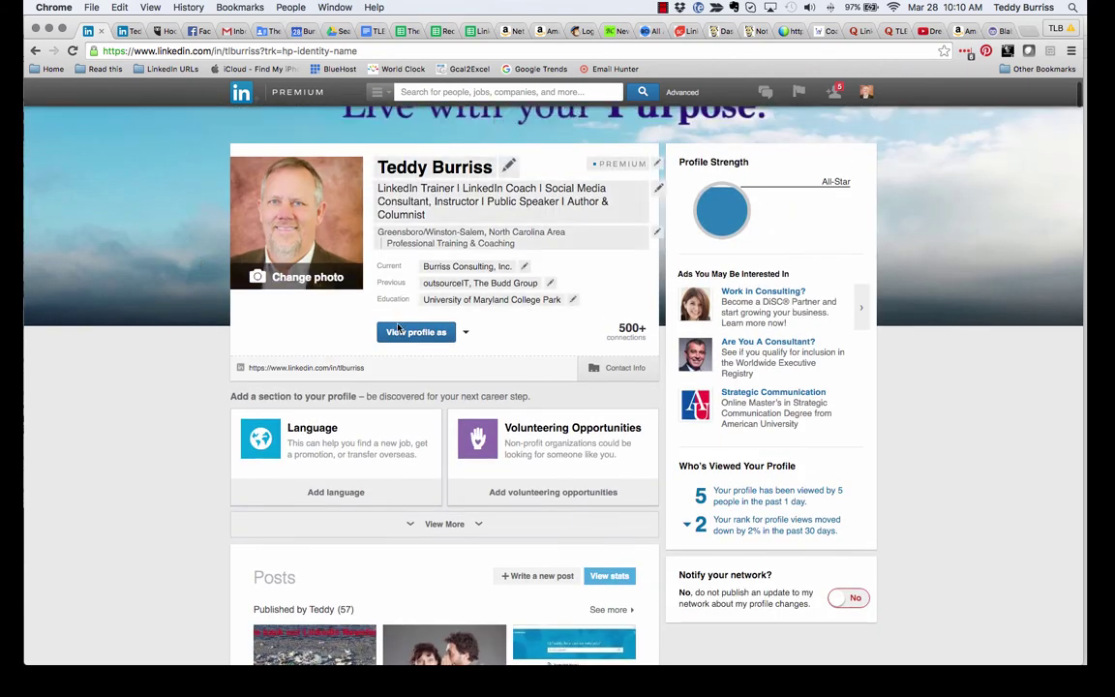
pyautogui.click(397, 330)
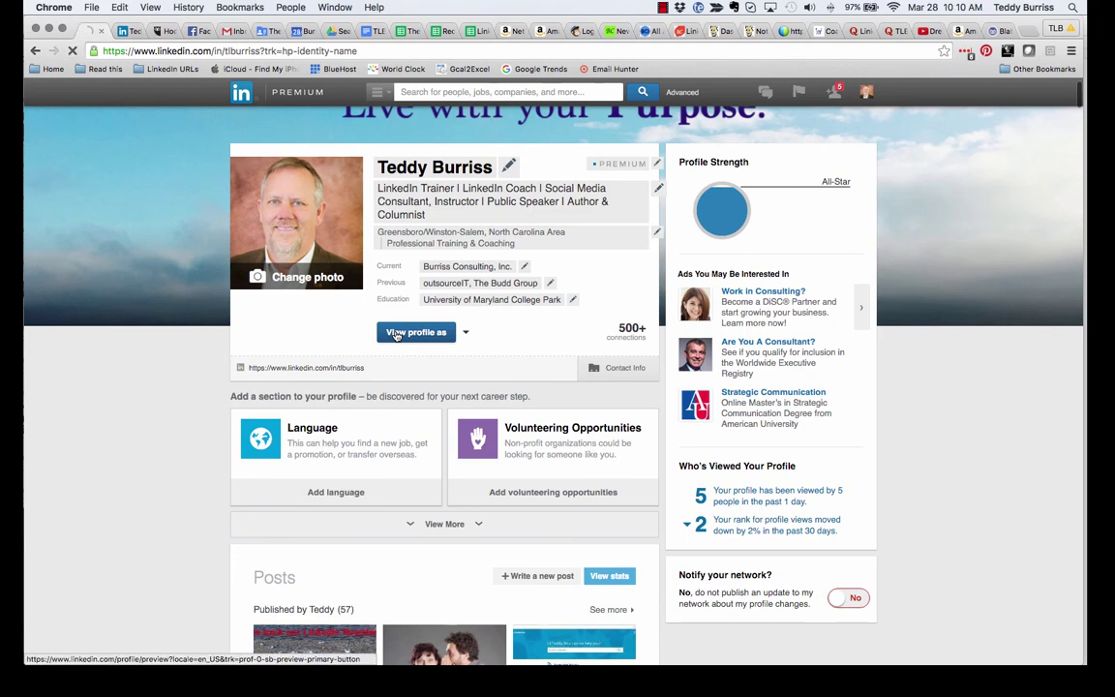
pyautogui.scroll(-10, 146, 467)
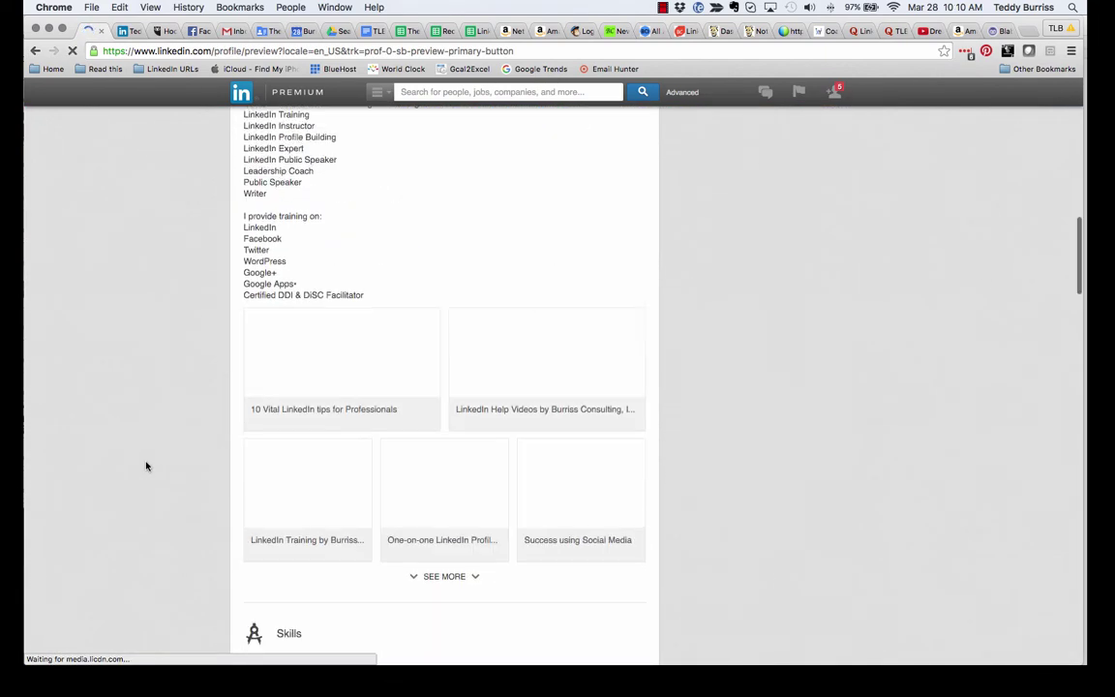
pyautogui.click(442, 308)
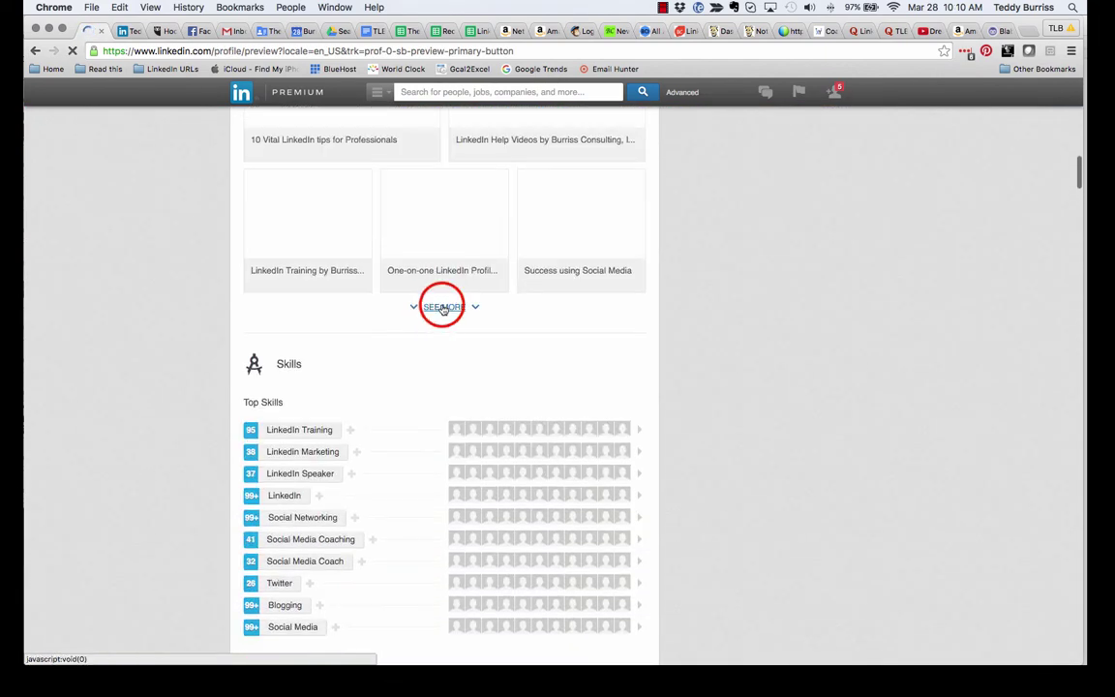
pyautogui.scroll(-5, 147, 428)
pyautogui.scroll(-3, 147, 428)
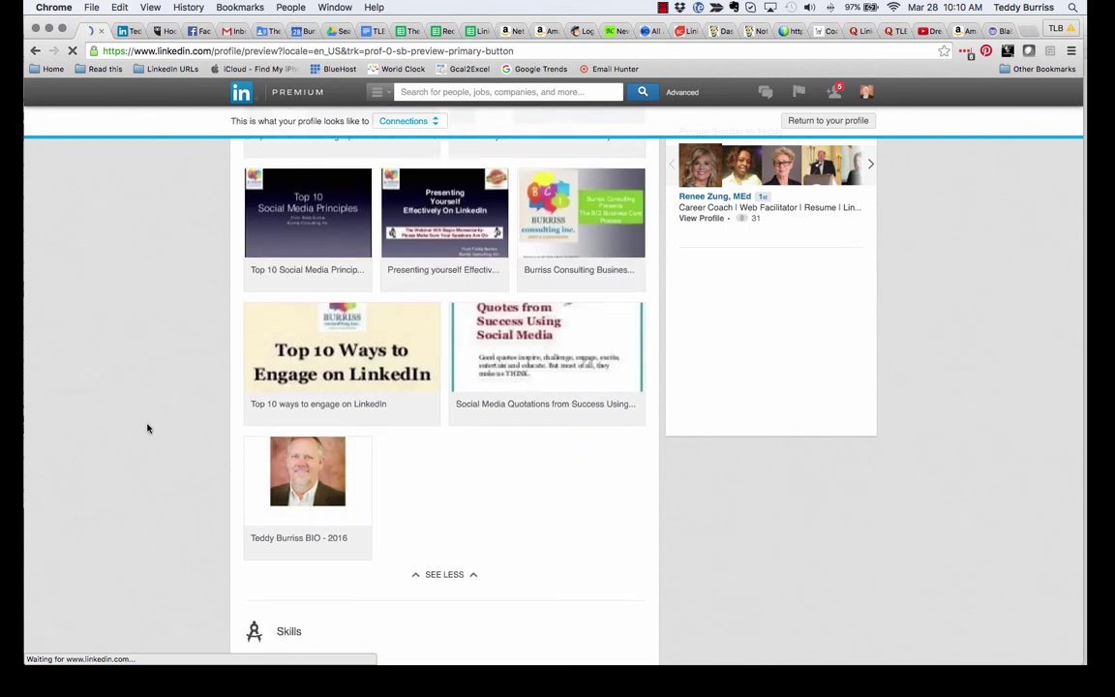
# Open the bio sample in the preview, look through both of its pages and close the viewer
pyautogui.click(296, 436)
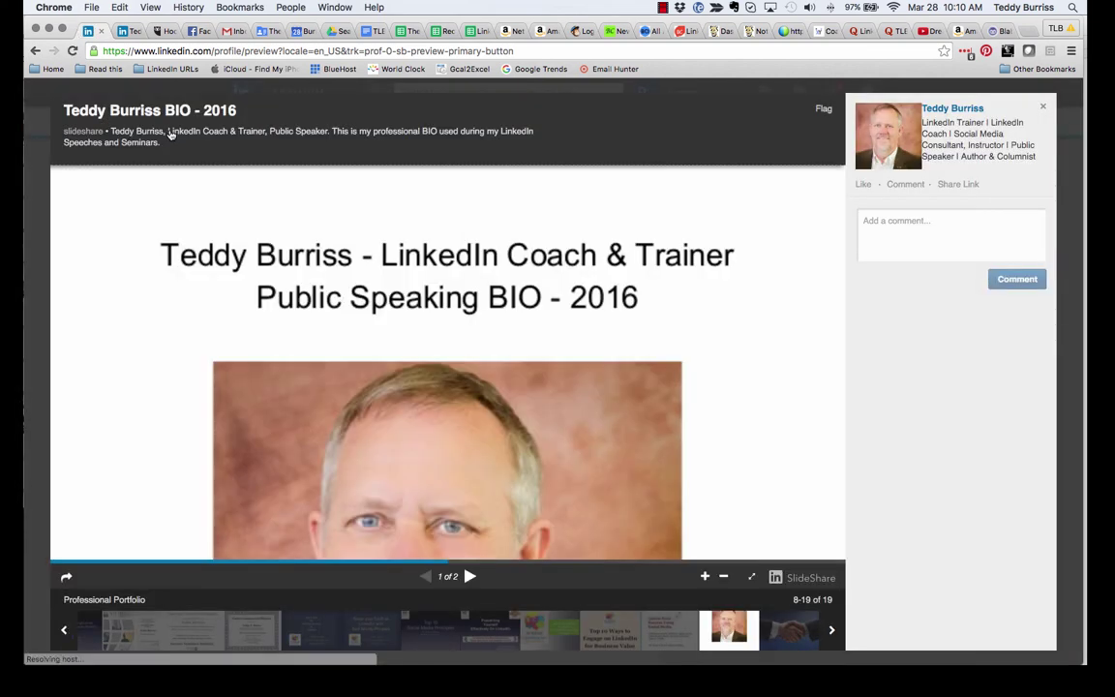
pyautogui.scroll(-3, 452, 441)
pyautogui.scroll(-10, 452, 442)
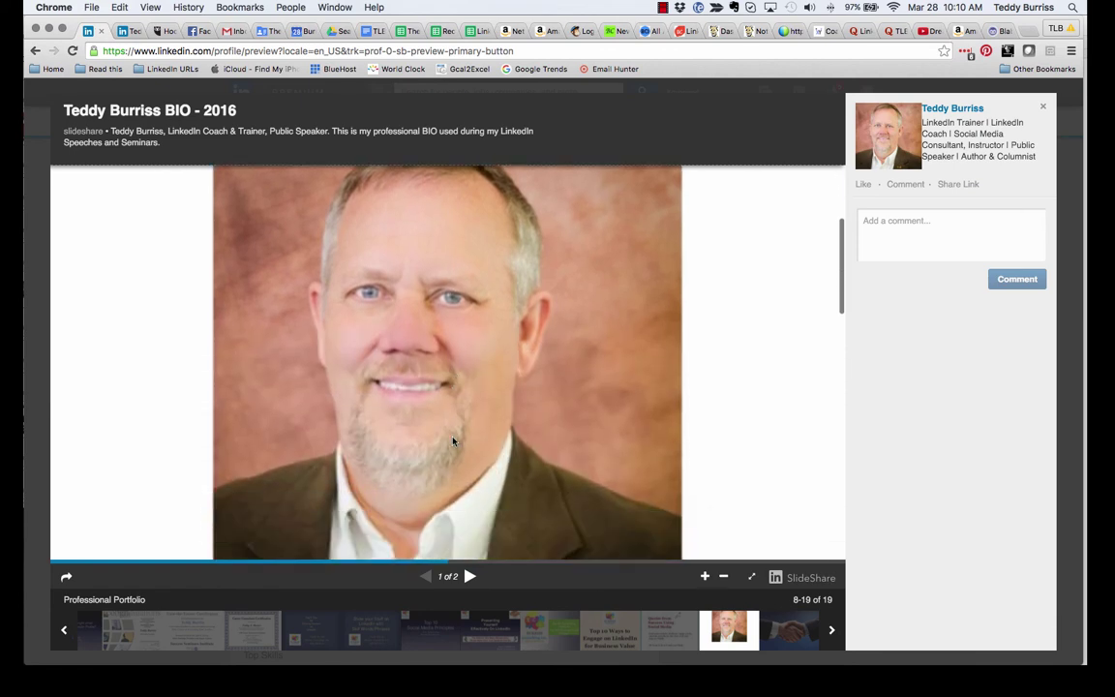
pyautogui.scroll(-10, 451, 441)
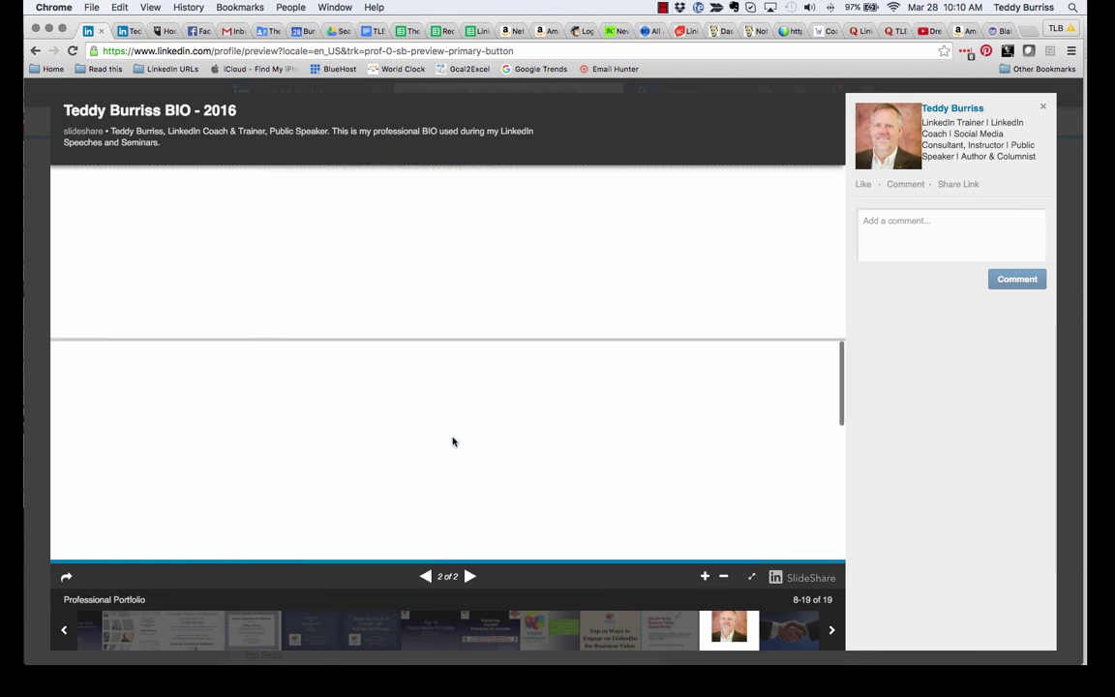
pyautogui.scroll(2, 452, 441)
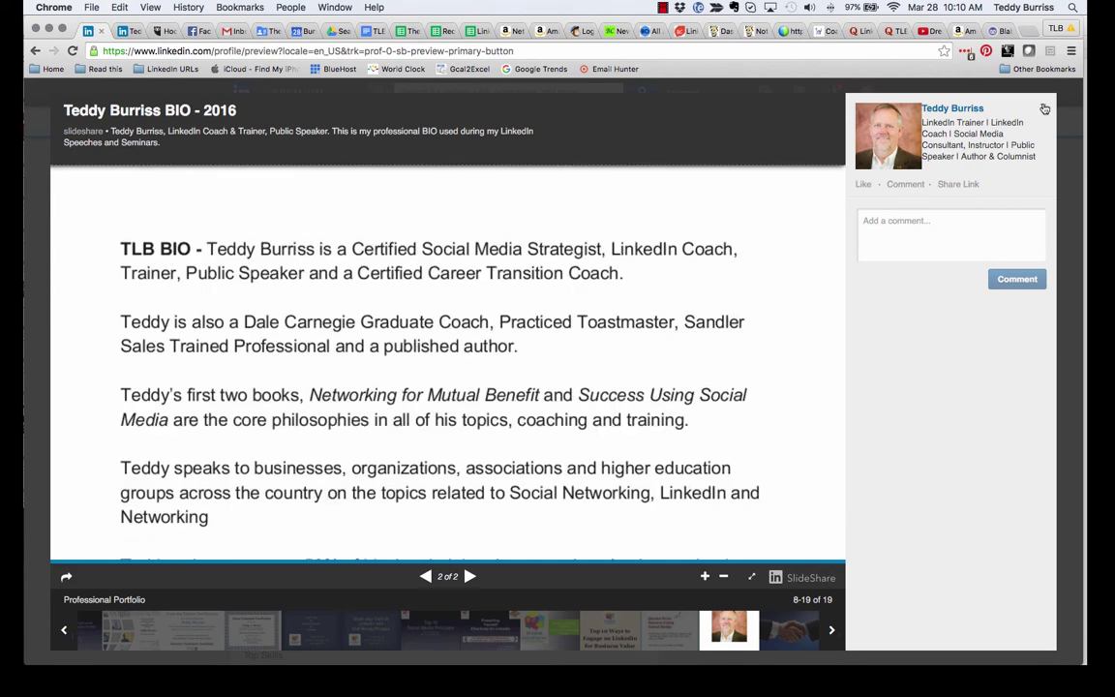
pyautogui.click(1042, 105)
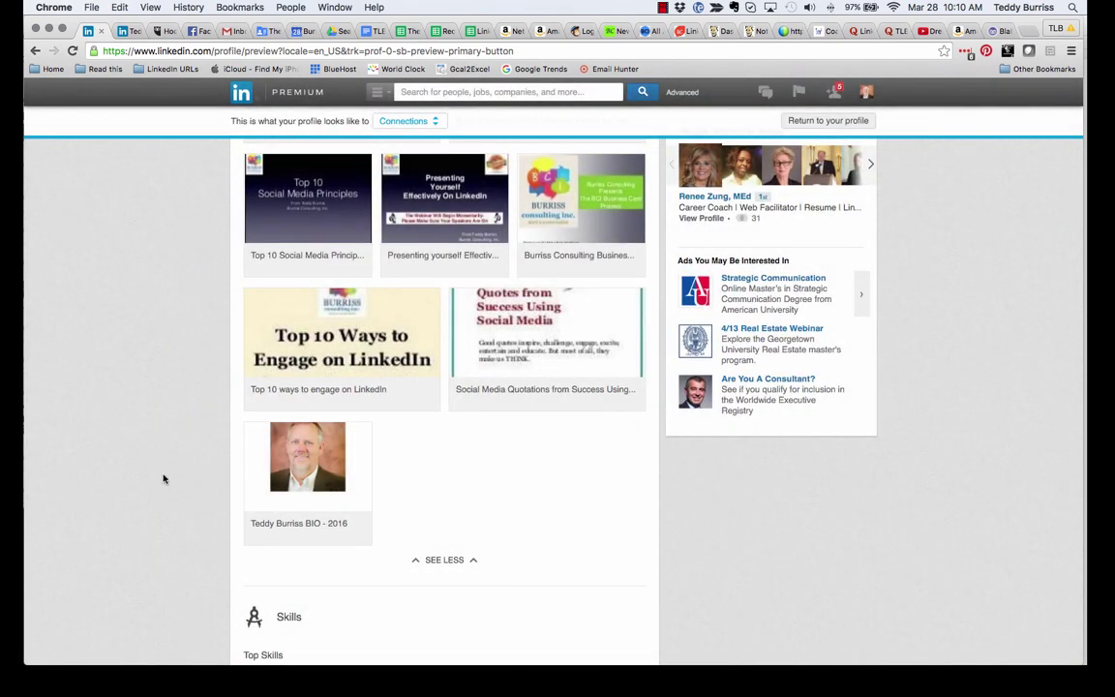
# Return to profile editing and submit the copied SlideShare bio link as media for the first Experience position, LinkedIn Trainer, LinkedIn Coach
pyautogui.scroll(3, 166, 484)
pyautogui.press('super+Left')
pyautogui.scroll(-15, 166, 497)
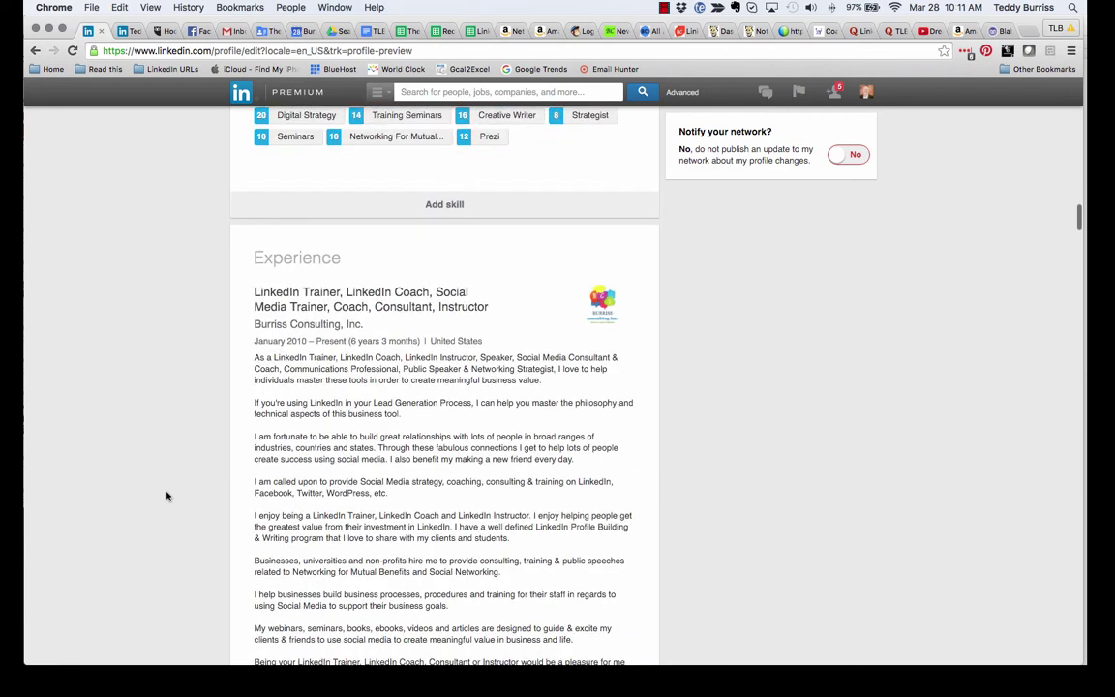
pyautogui.scroll(-2, 166, 496)
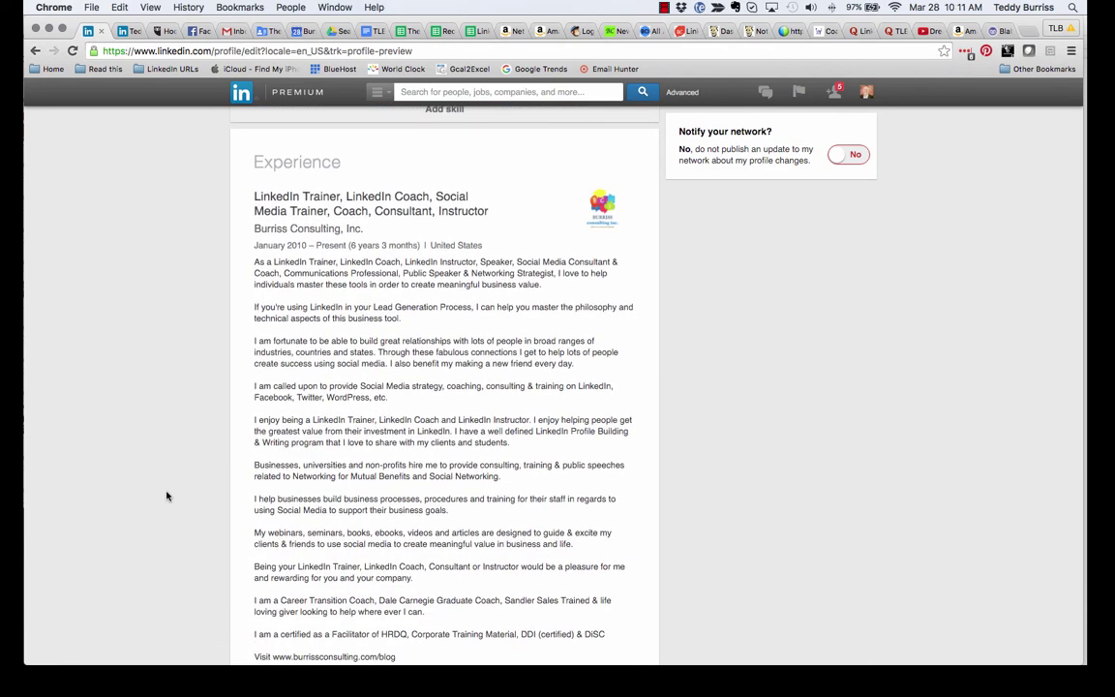
pyautogui.moveTo(537, 203)
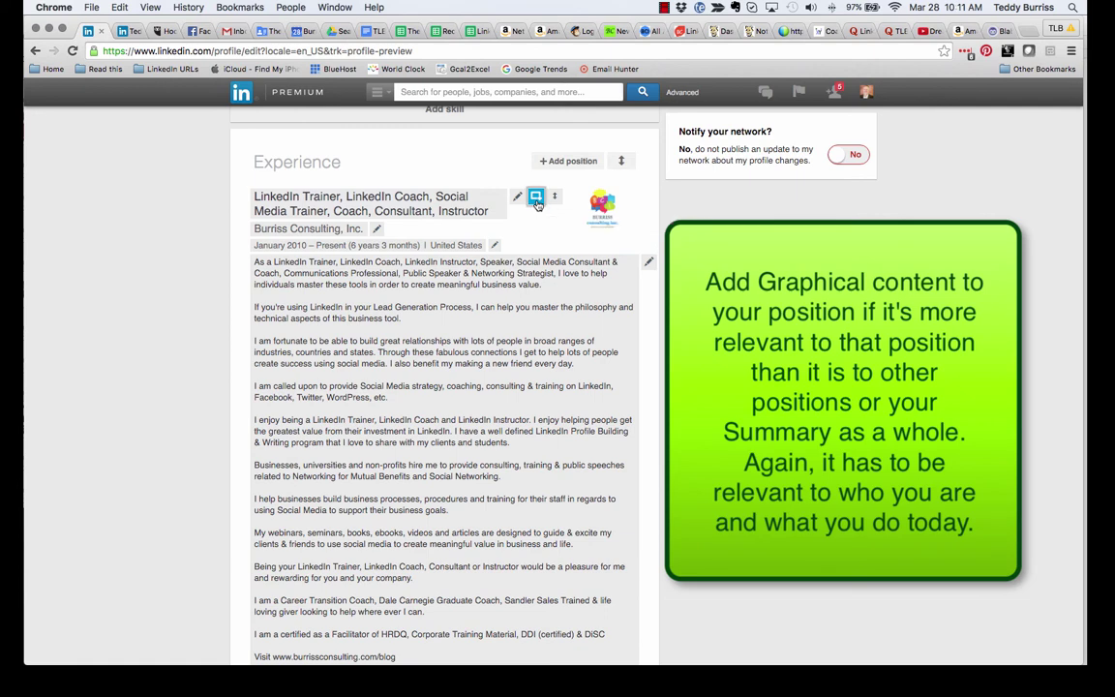
pyautogui.click(536, 199)
pyautogui.click(274, 362)
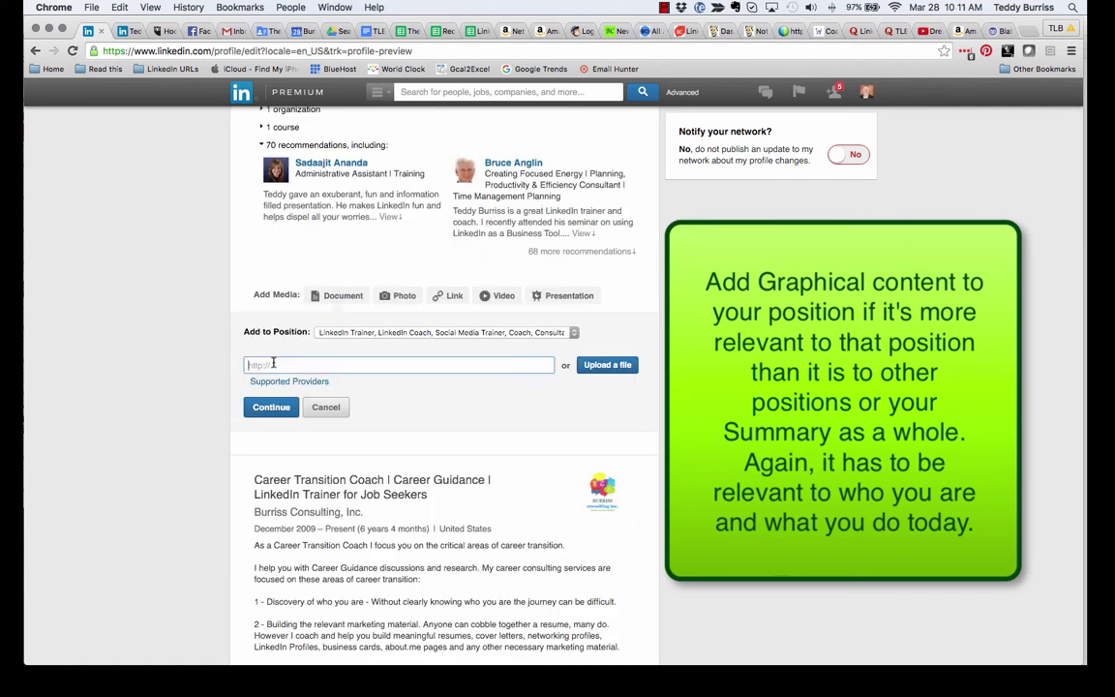
pyautogui.press('super+v')
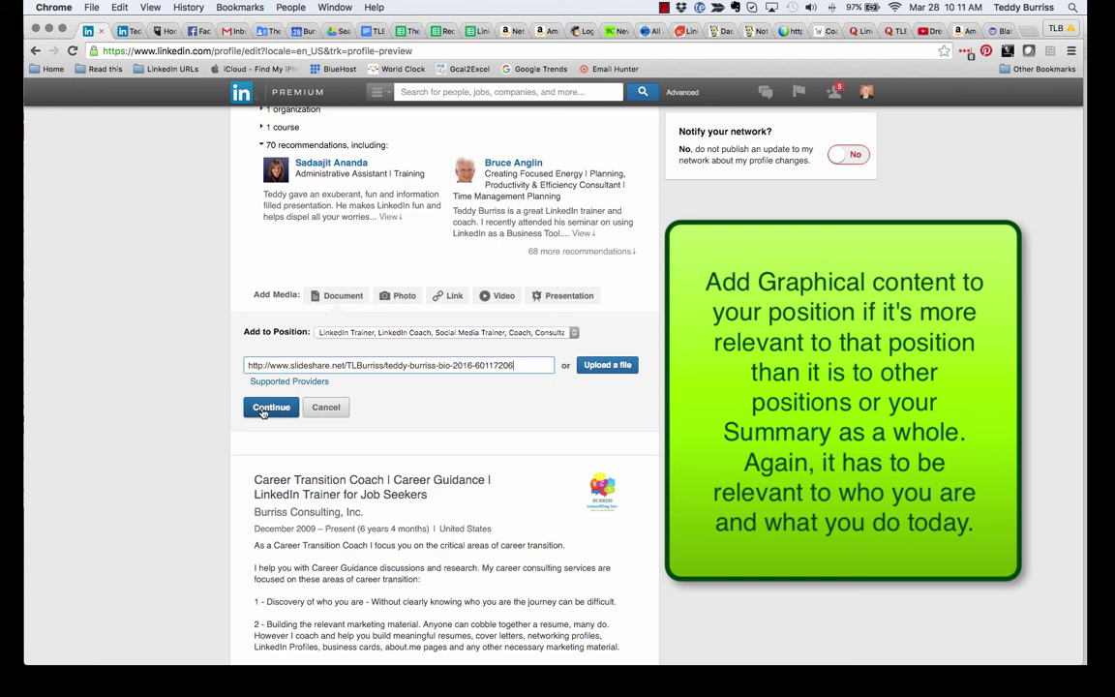
pyautogui.click(261, 407)
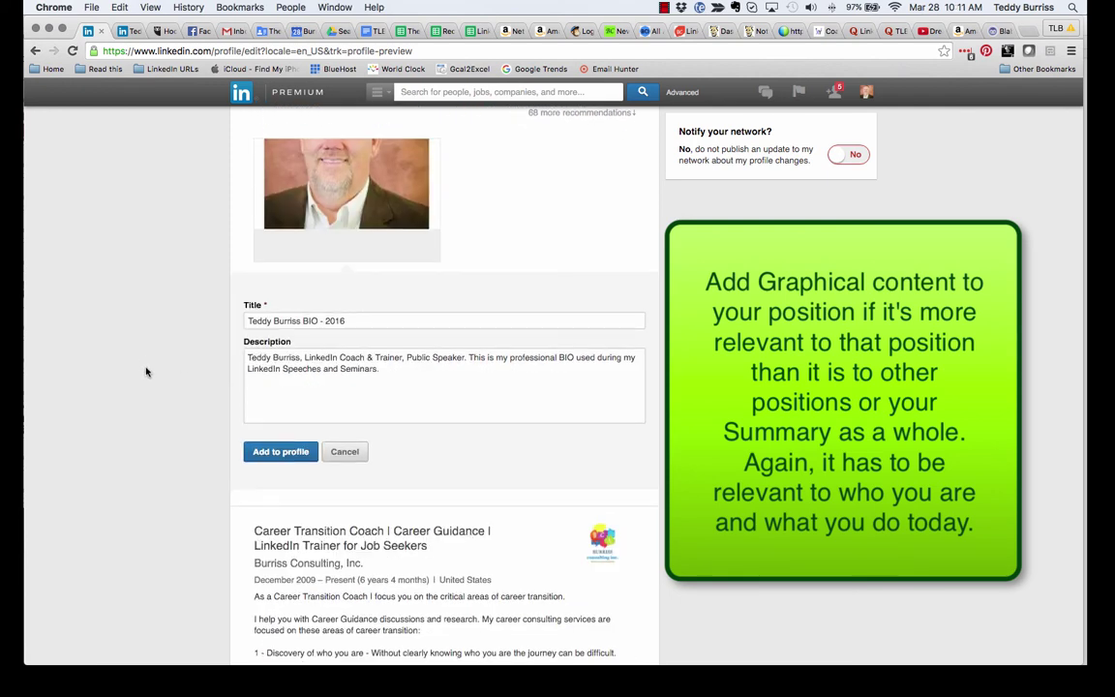
# Append "Use this BIO for any of my Public Speaking engagements" to the media description and add the item to the profile
pyautogui.scroll(2, 146, 372)
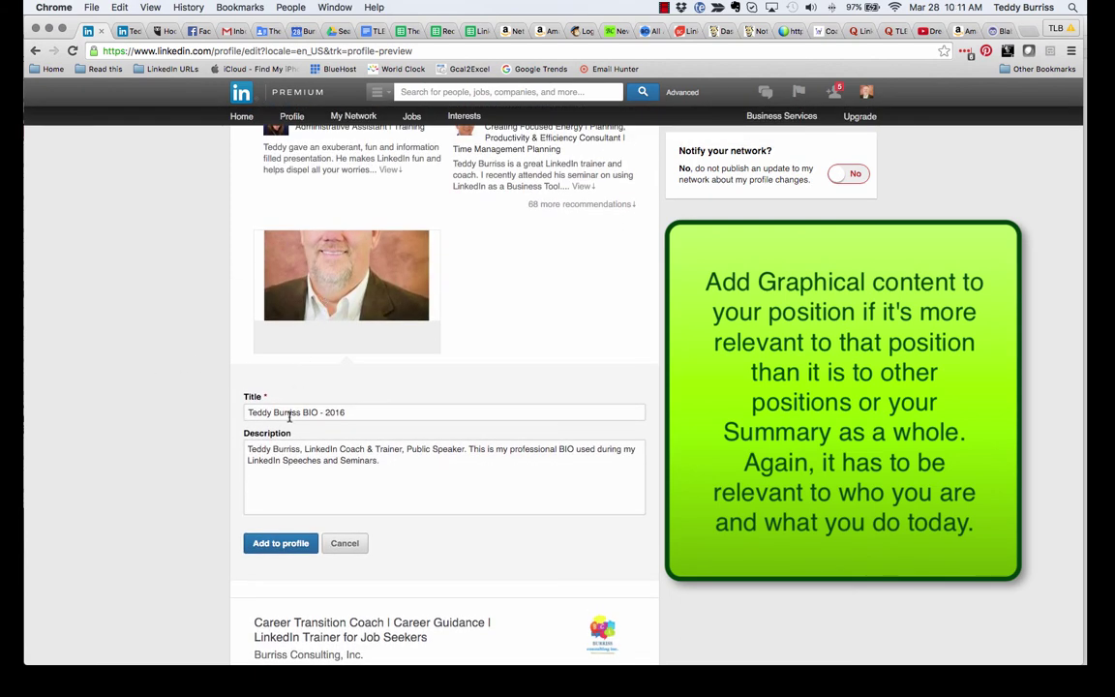
pyautogui.click(394, 469)
pyautogui.write('Use this BIO for any of my Public Speaking engagements')
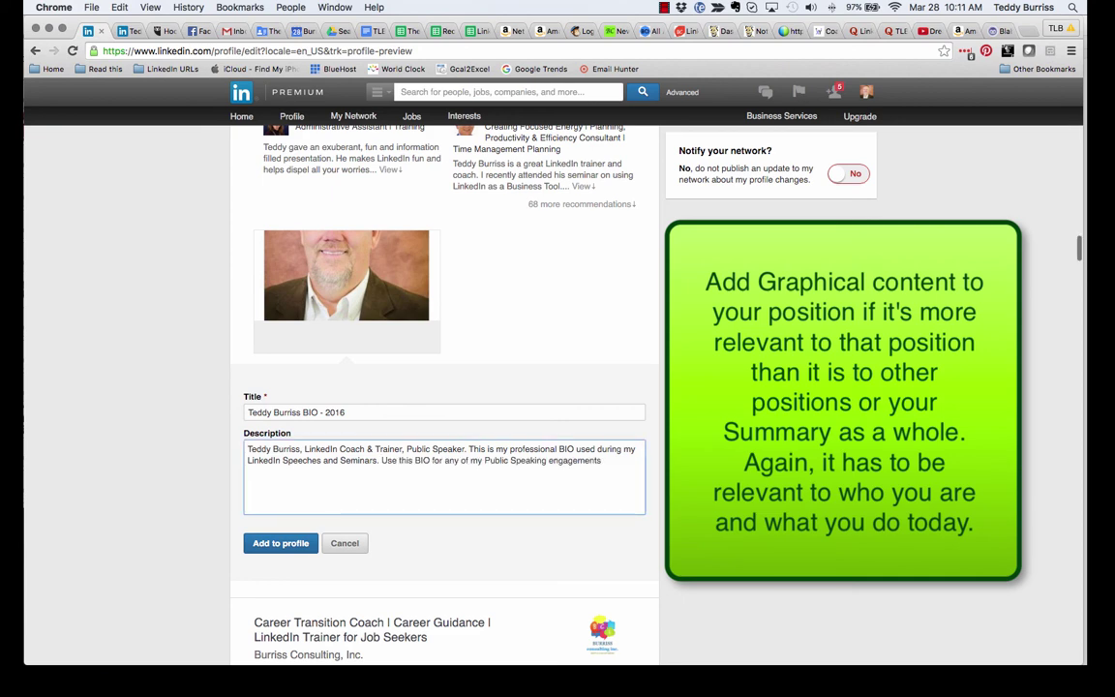
pyautogui.click(284, 544)
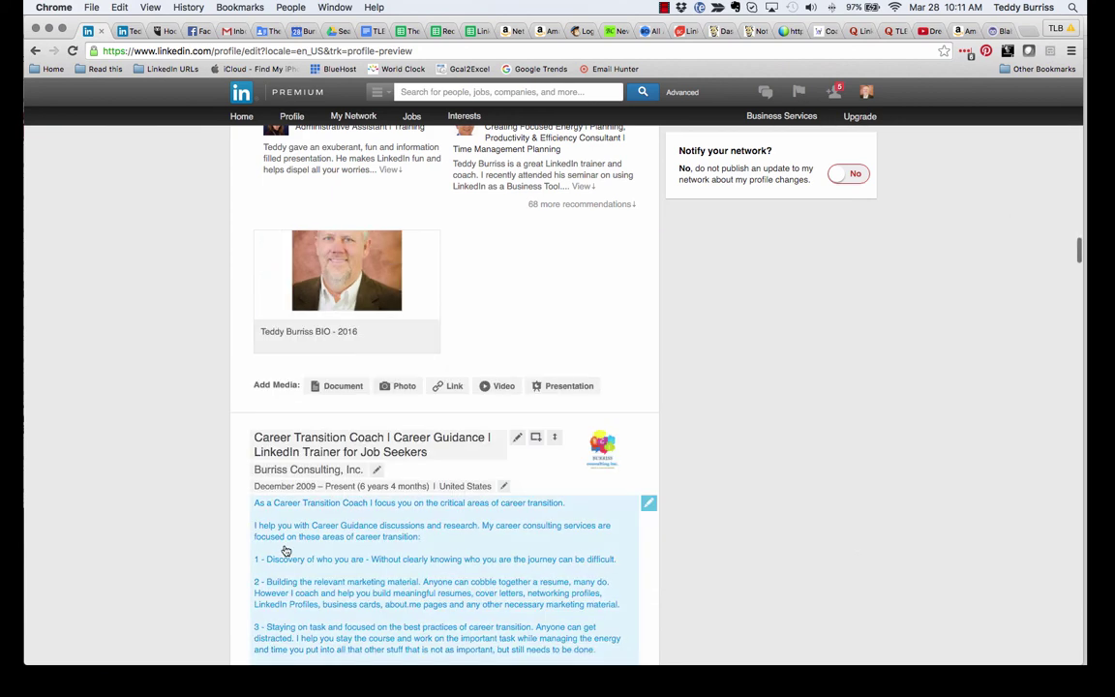
pyautogui.scroll(2, 179, 398)
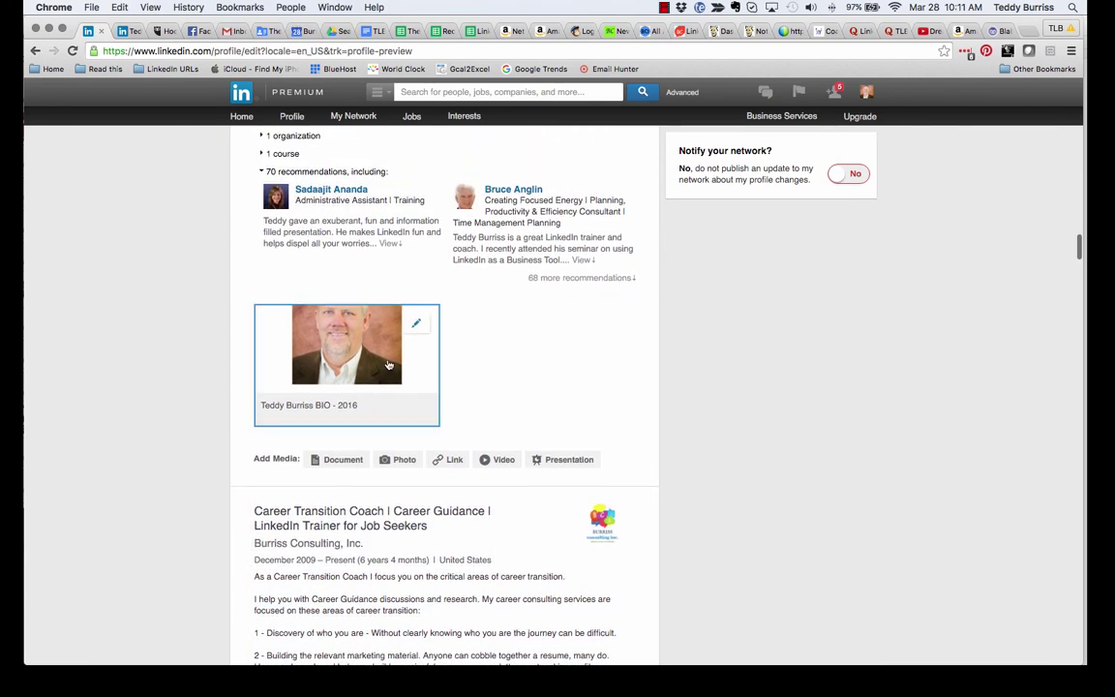
pyautogui.scroll(5, 190, 360)
pyautogui.scroll(2, 190, 360)
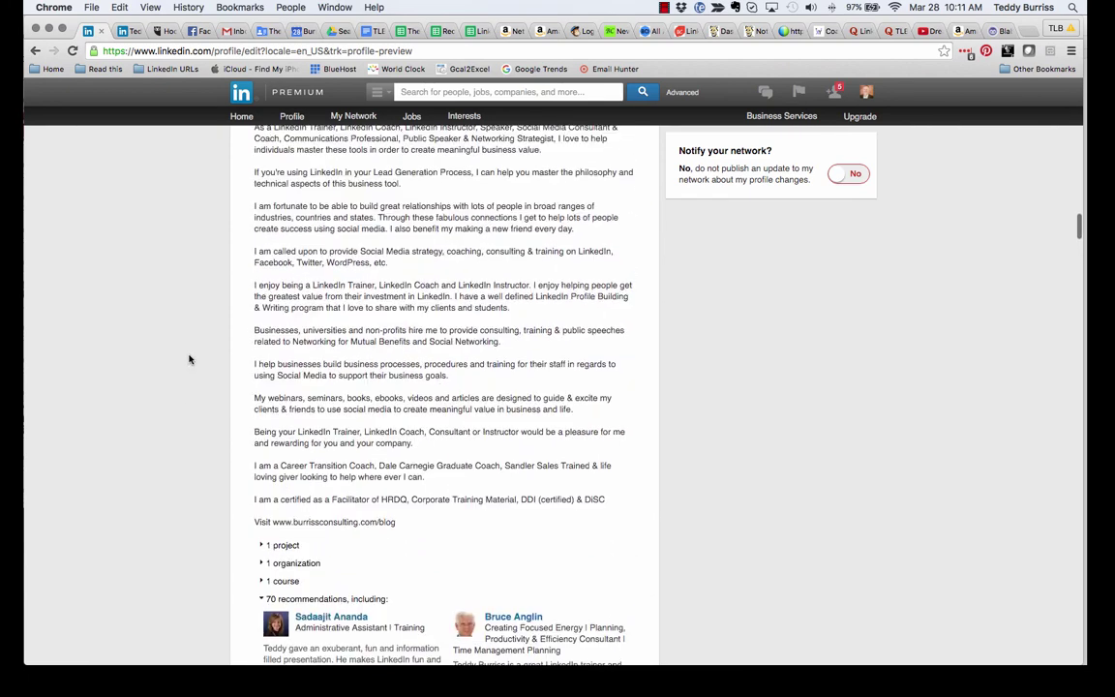
pyautogui.scroll(-4, 190, 360)
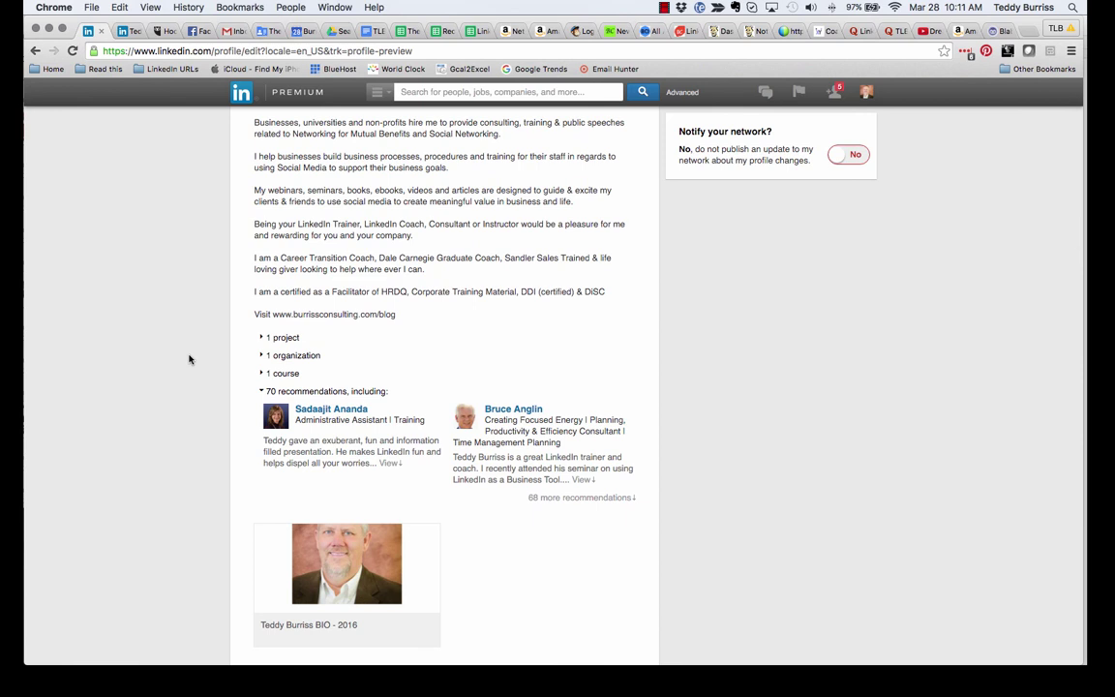